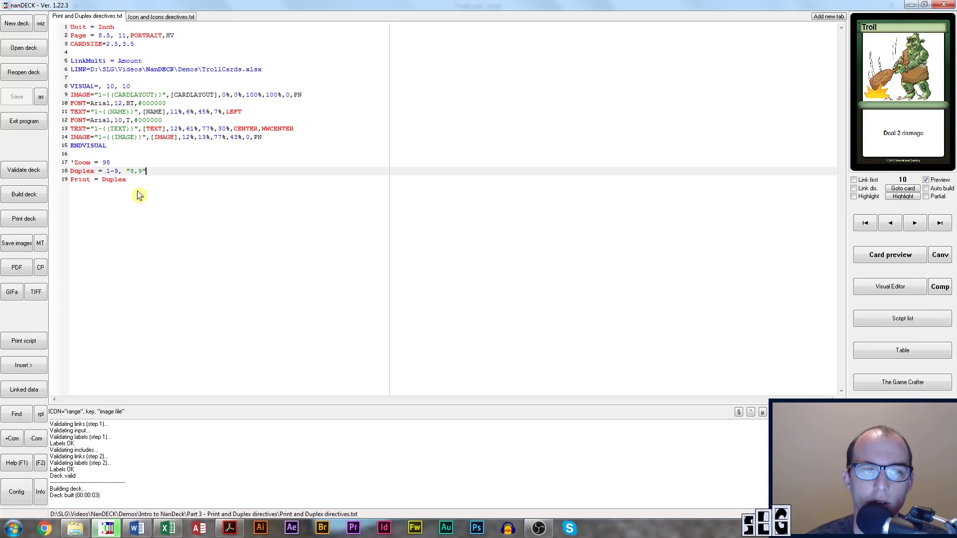
# Step: Highlight the 1-9 card range on the Duplex line, then clear the highlight
pyautogui.moveTo(106, 171); pyautogui.dragTo(116, 171)
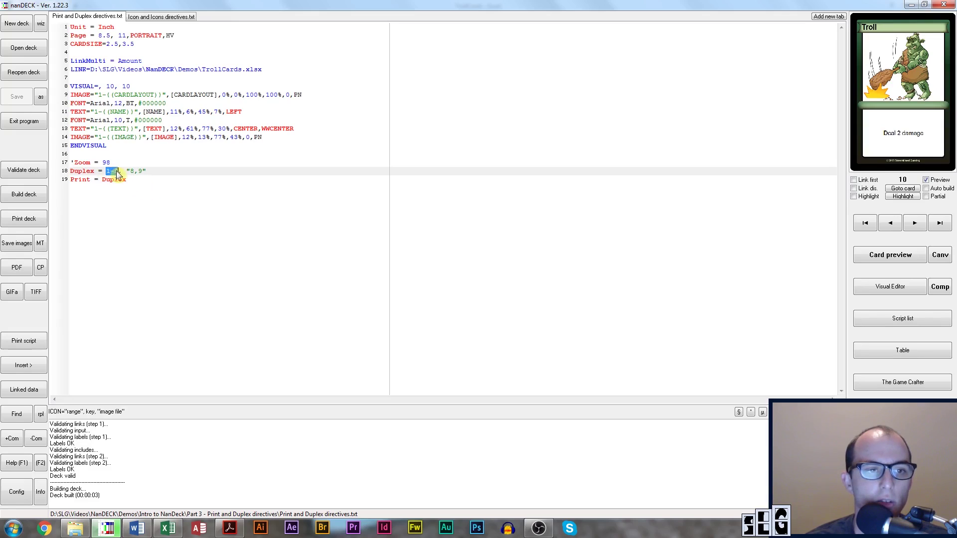
pyautogui.click(151, 187)
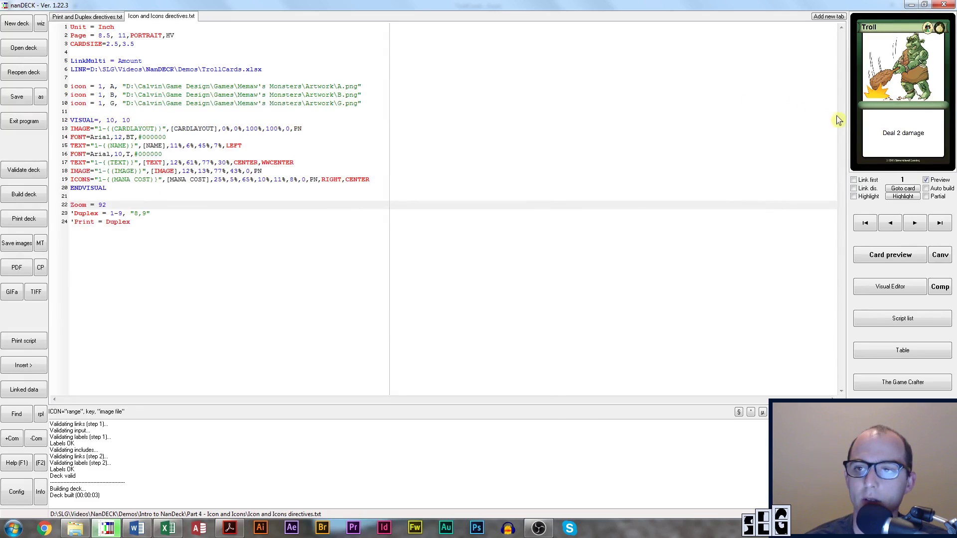
# Step: Open the enlarged card preview and page through Troll, Magician and Helper, then back to Magician
pyautogui.click(890, 255)
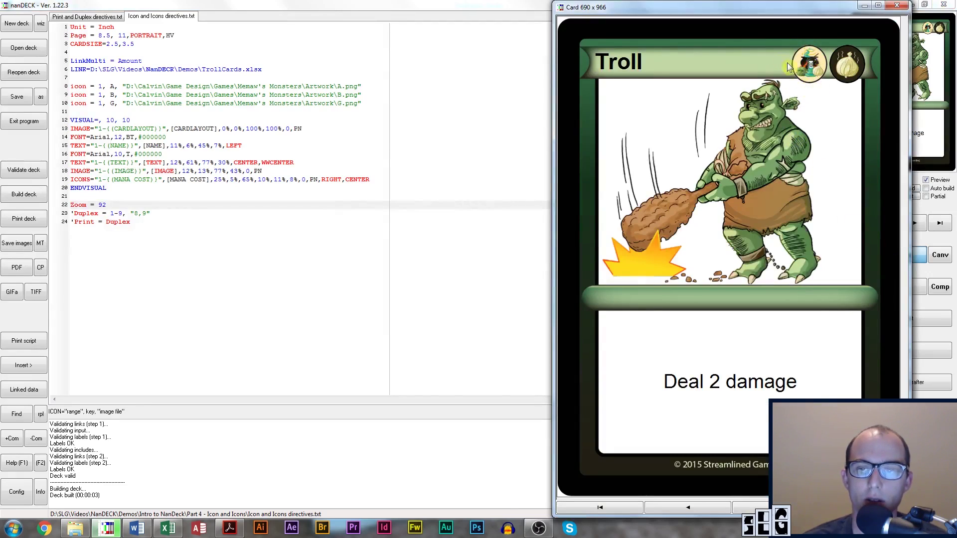
pyautogui.click(750, 507)
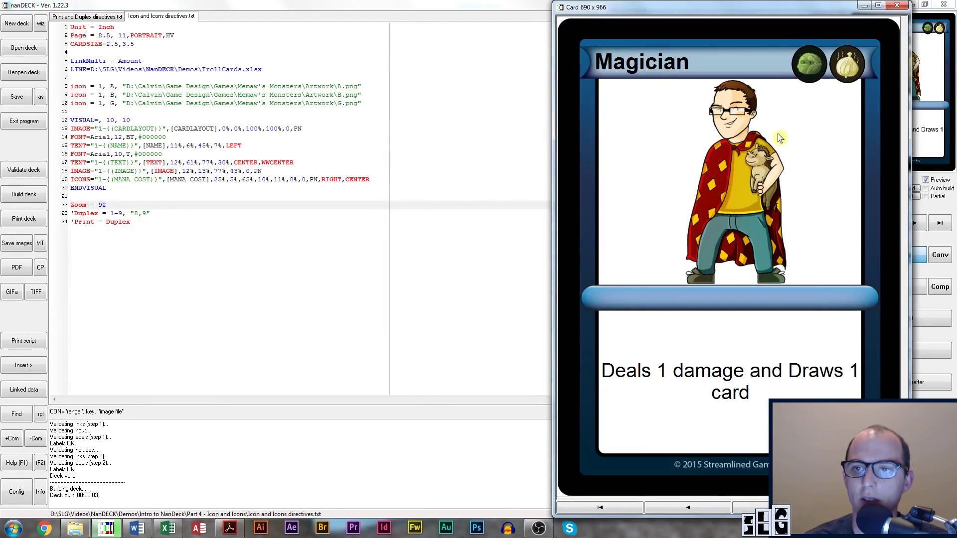
pyautogui.click(756, 504)
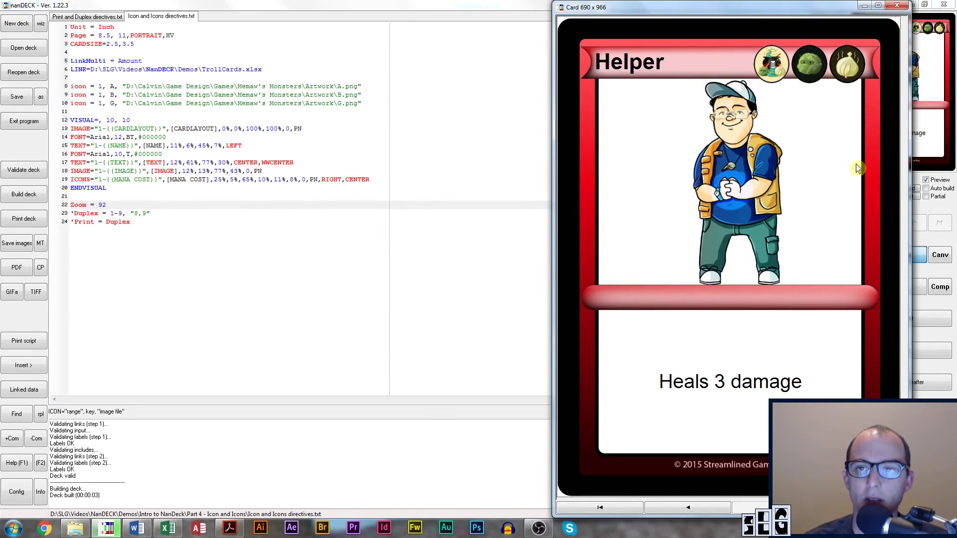
pyautogui.click(670, 511)
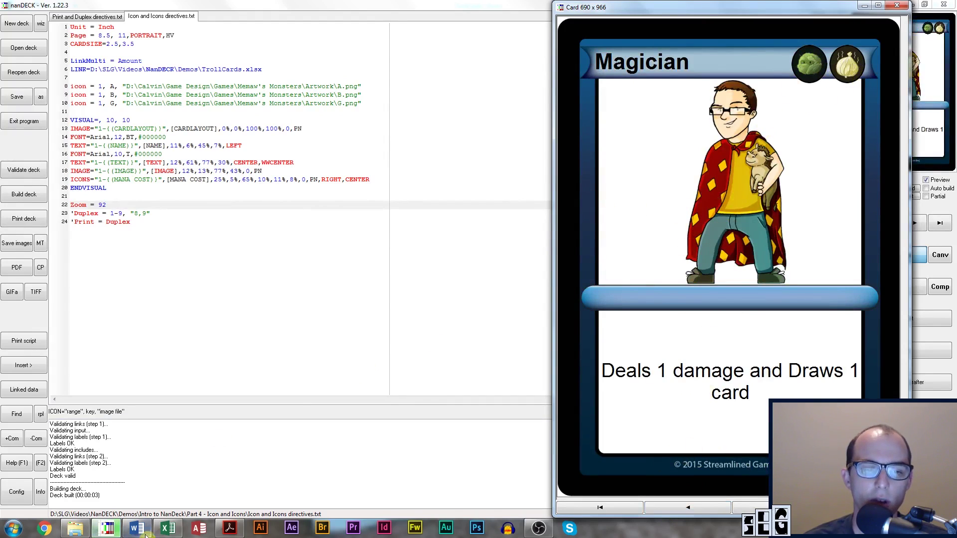
pyautogui.click(168, 528)
pyautogui.click(545, 118)
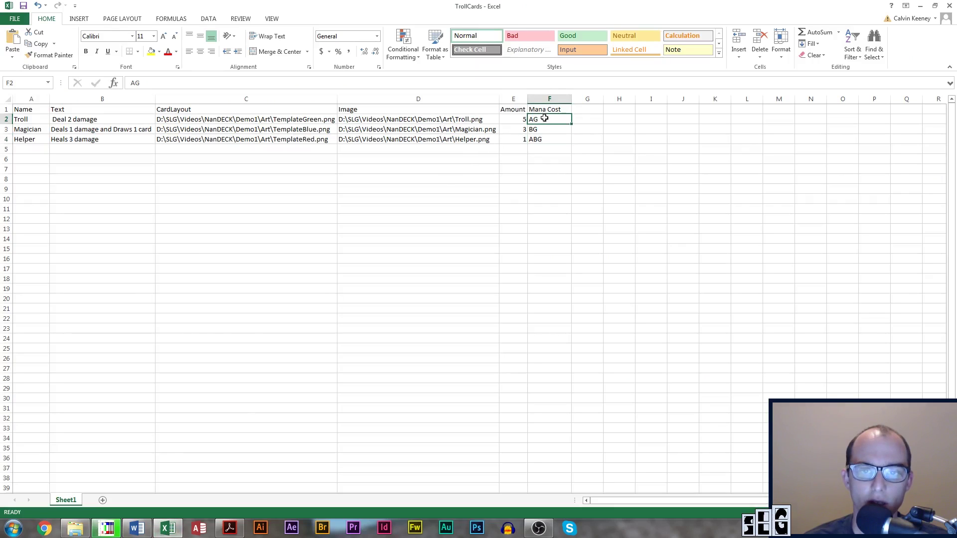
pyautogui.doubleClick(534, 119)
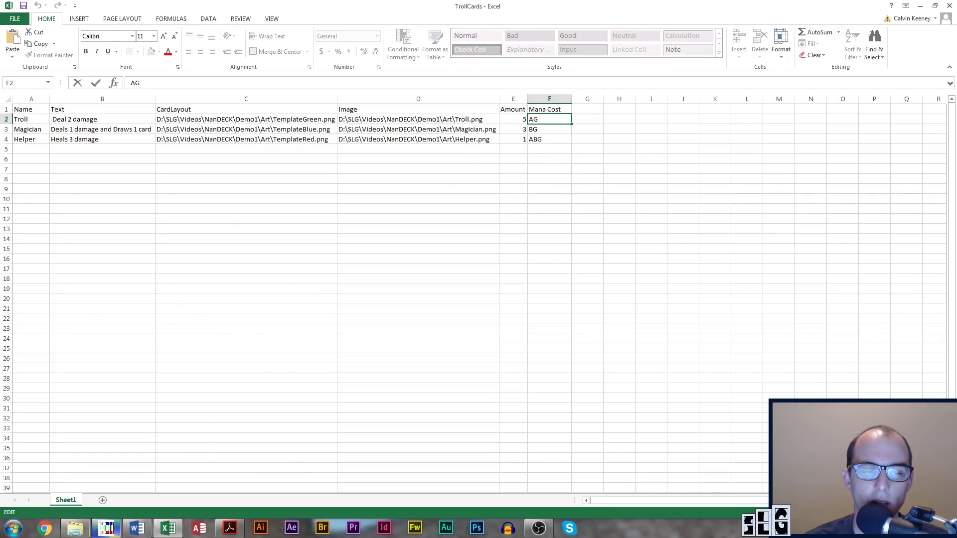
pyautogui.moveTo(107, 527)
pyautogui.click(113, 508)
pyautogui.click(110, 527)
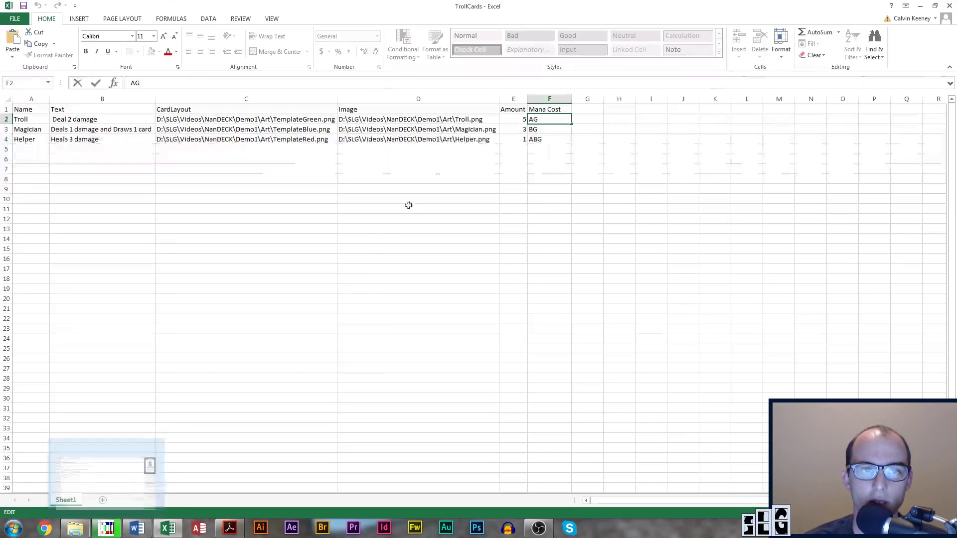
# Step: Close the enlarged card preview and highlight the icon definitions on lines 8–10
pyautogui.click(111, 526)
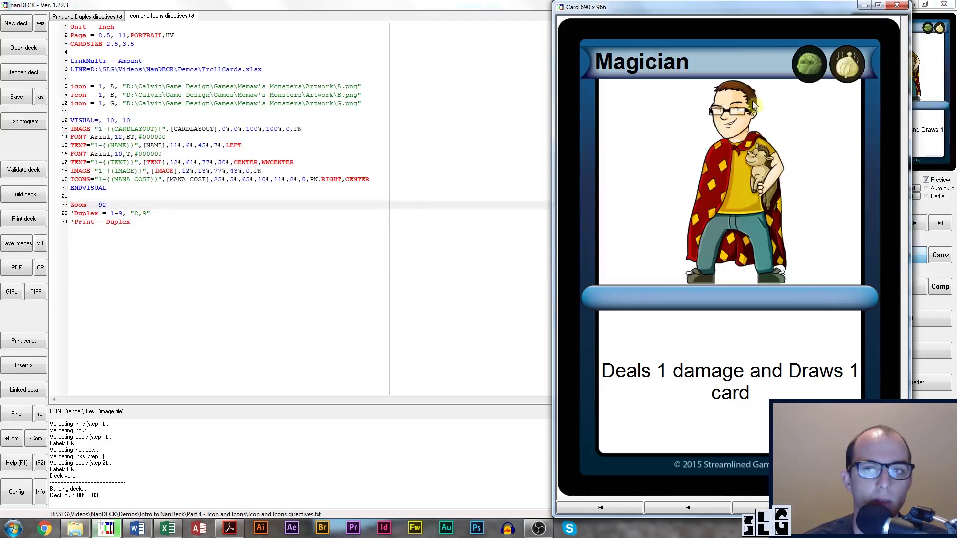
pyautogui.click(806, 37)
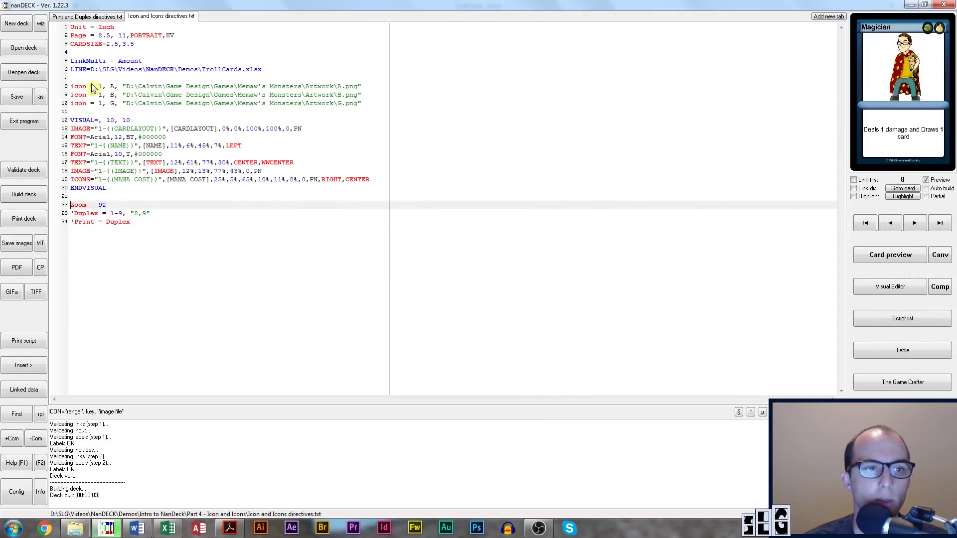
pyautogui.moveTo(71, 87); pyautogui.dragTo(363, 100)
pyautogui.click(364, 103)
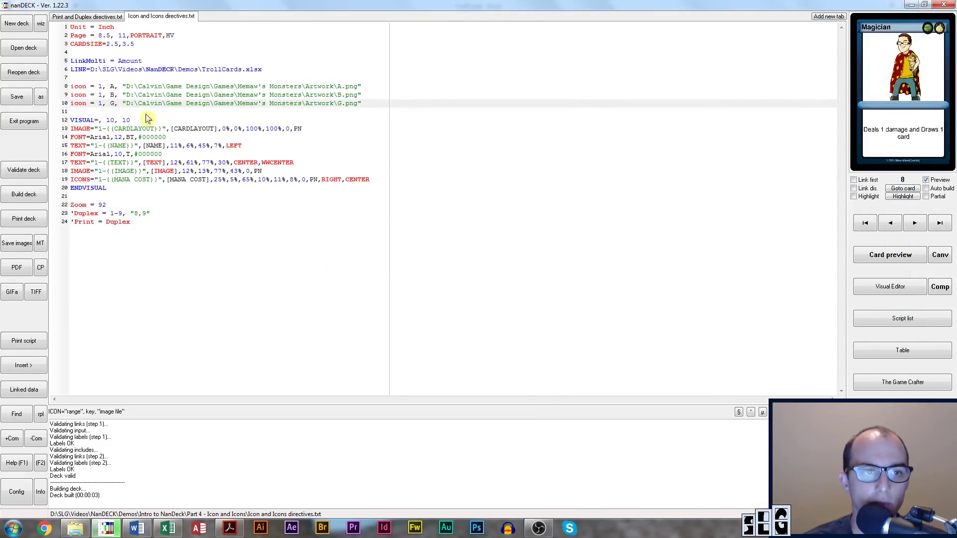
# Step: Select the icon keys B and G on lines 9 and 10
pyautogui.click(94, 86)
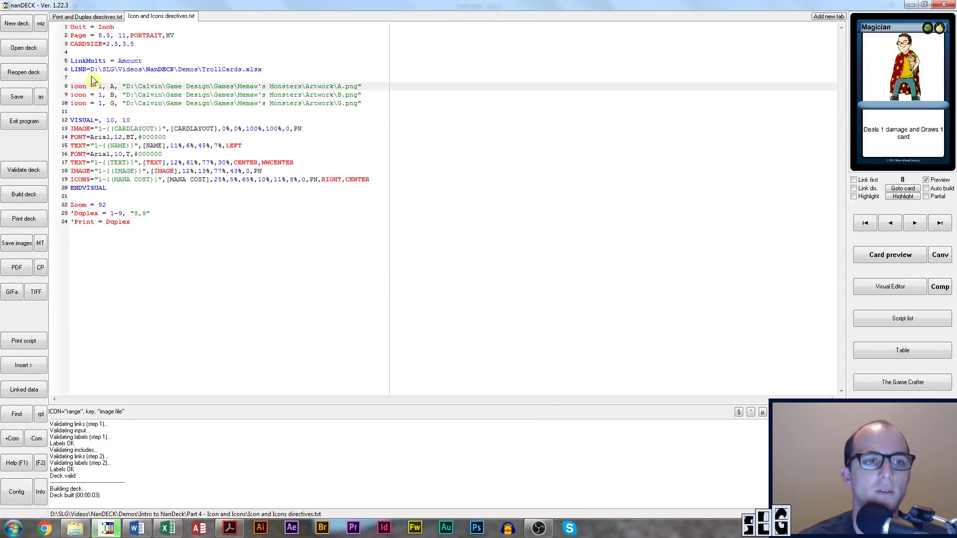
pyautogui.doubleClick(113, 95)
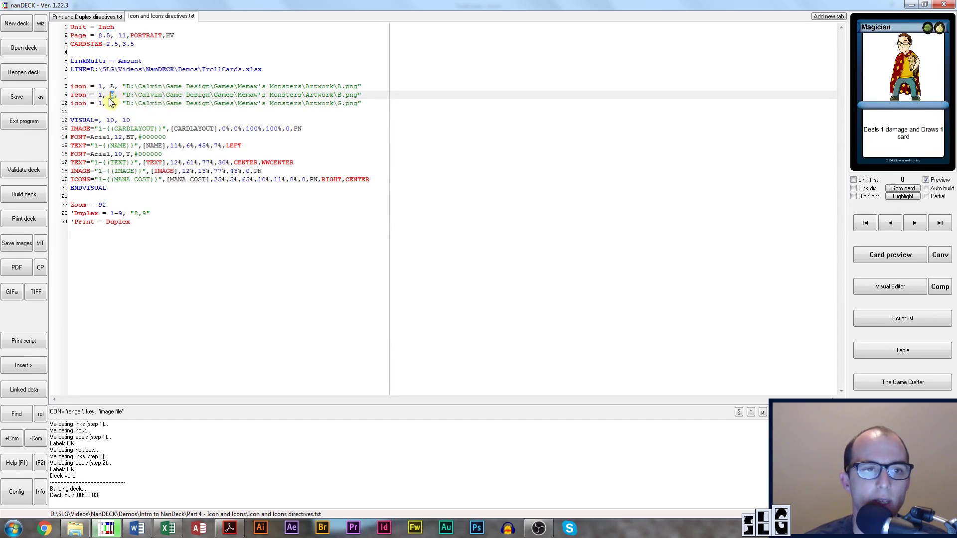
pyautogui.doubleClick(110, 103)
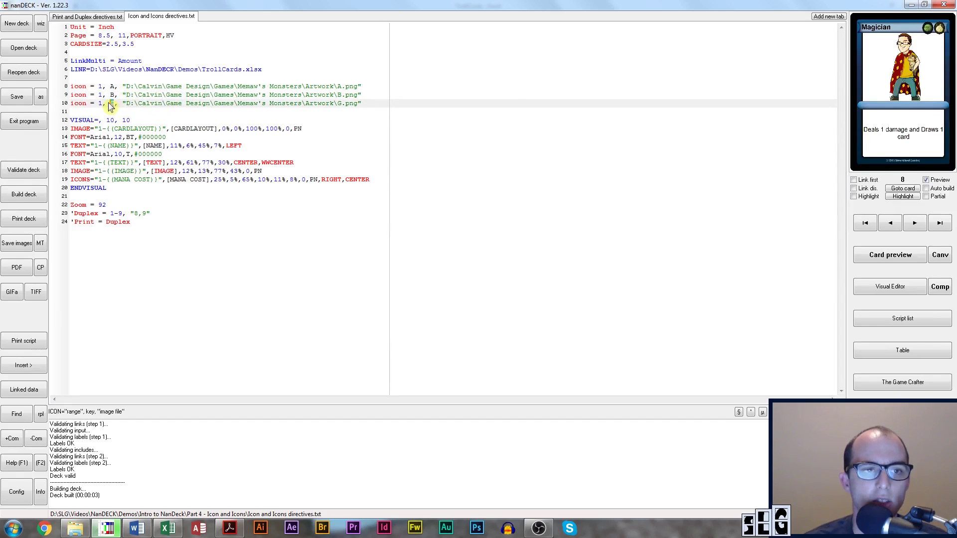
pyautogui.click(397, 108)
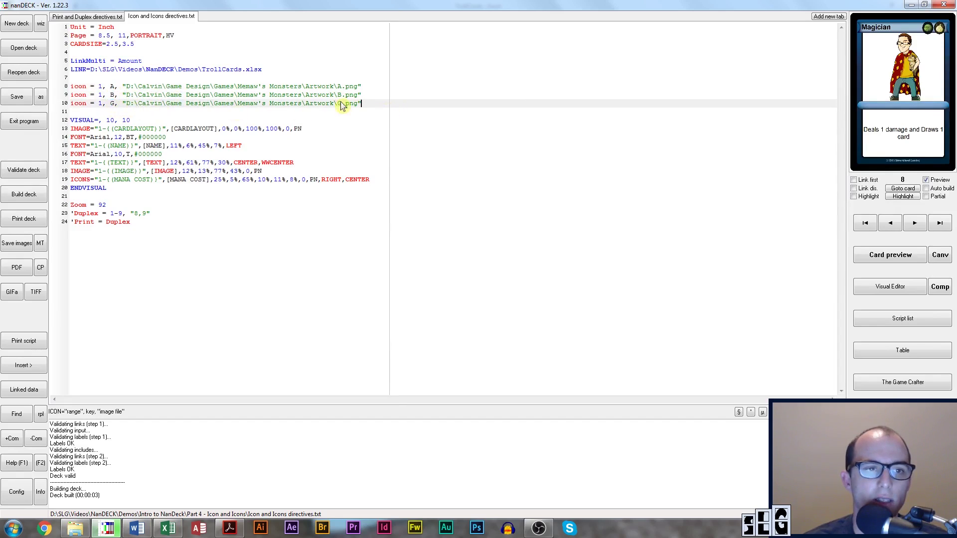
pyautogui.click(173, 529)
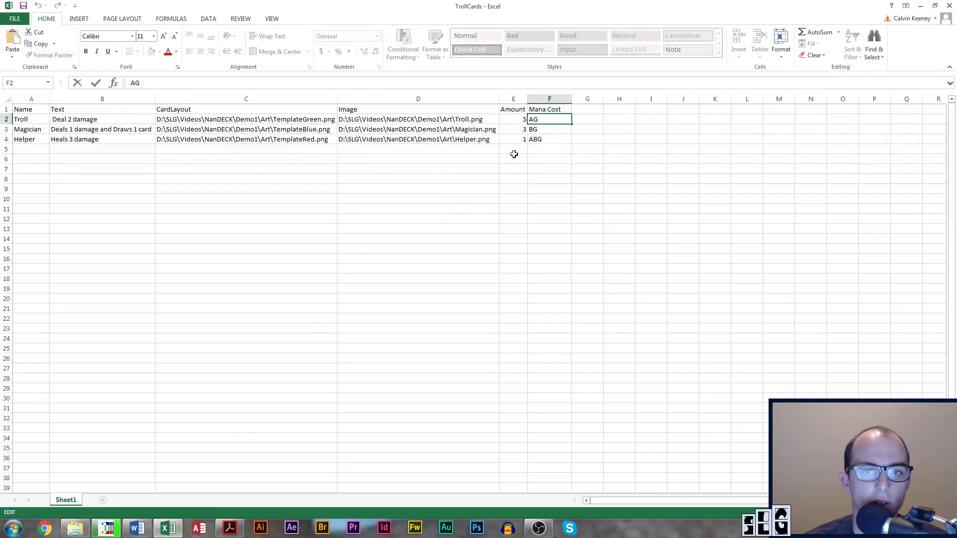
pyautogui.doubleClick(532, 122)
pyautogui.click(533, 145)
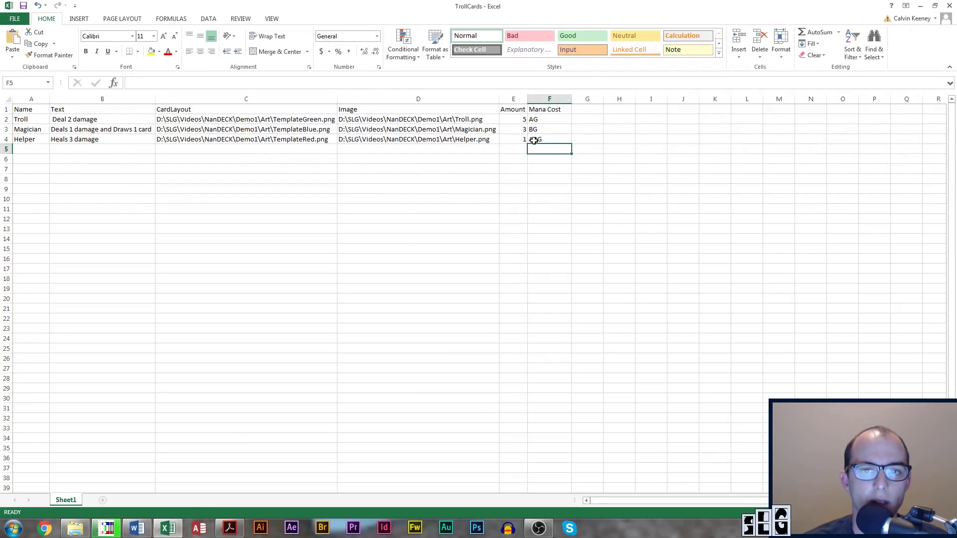
pyautogui.click(539, 140)
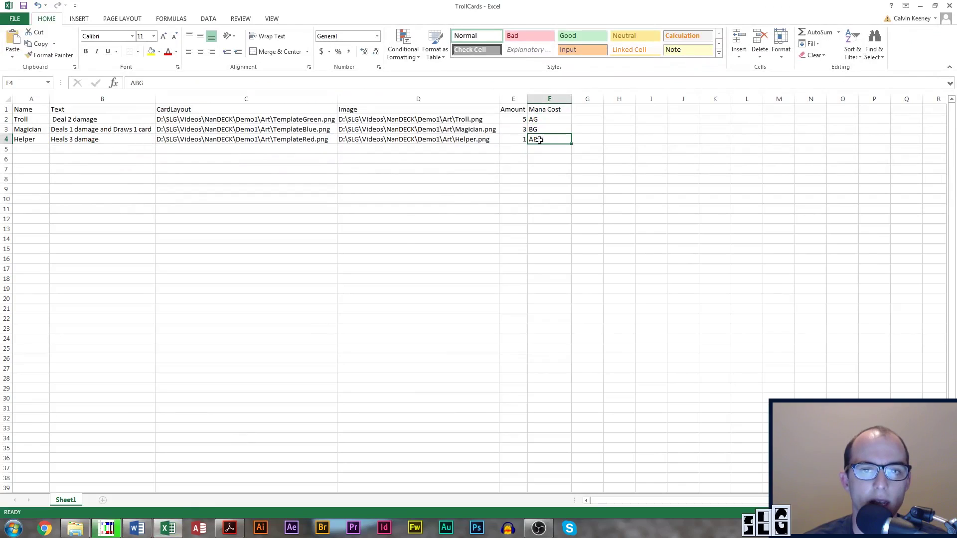
# Step: Highlight the A icon's D:\Calvin artwork image path on line 8 of the script
pyautogui.click(102, 531)
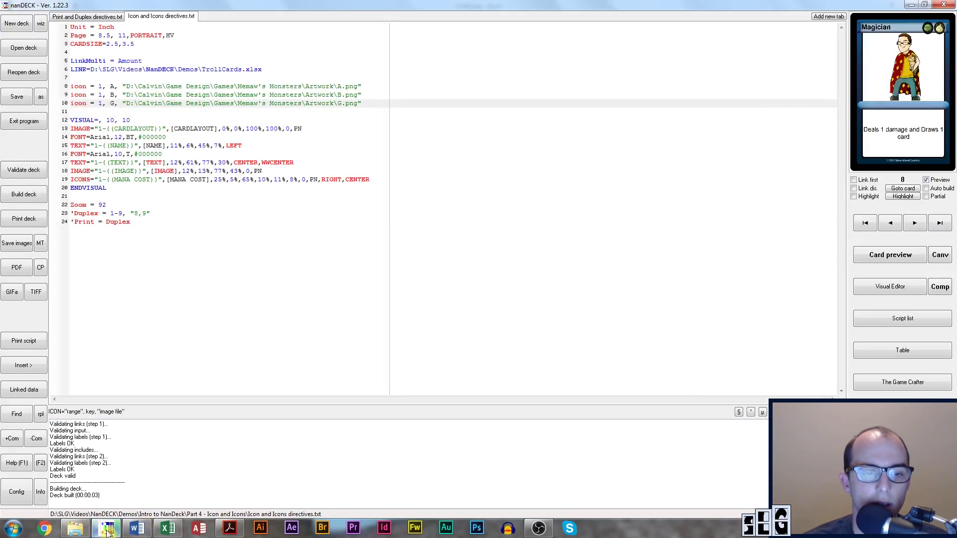
pyautogui.moveTo(126, 86); pyautogui.dragTo(360, 89)
pyautogui.click(361, 89)
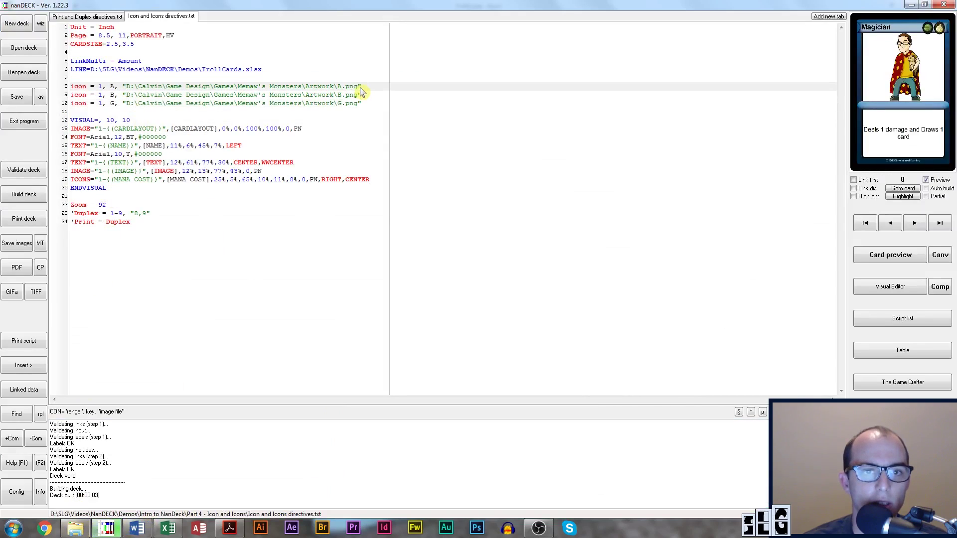
# Step: Inspect the A, B and G icon PNGs in the Artwork folder and reveal its full path
pyautogui.click(75, 528)
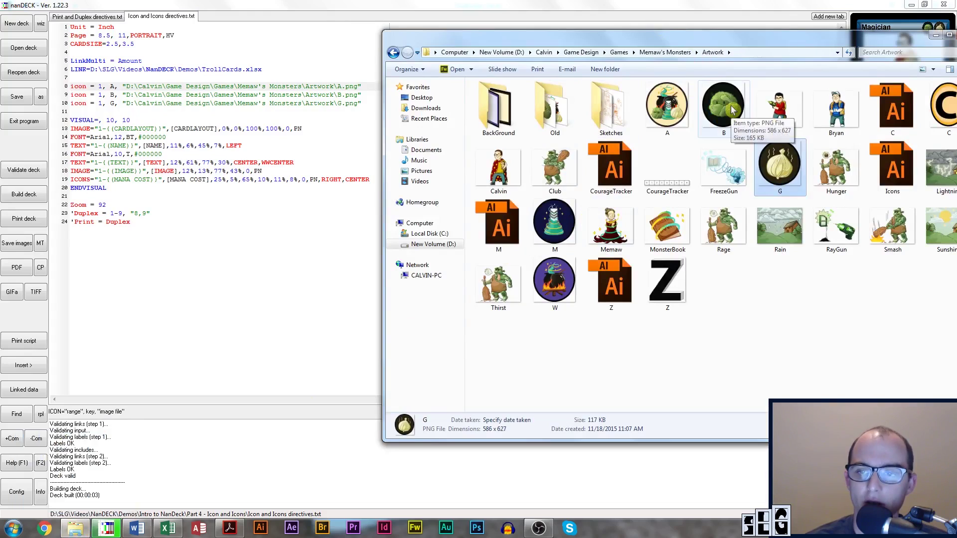
pyautogui.click(666, 106)
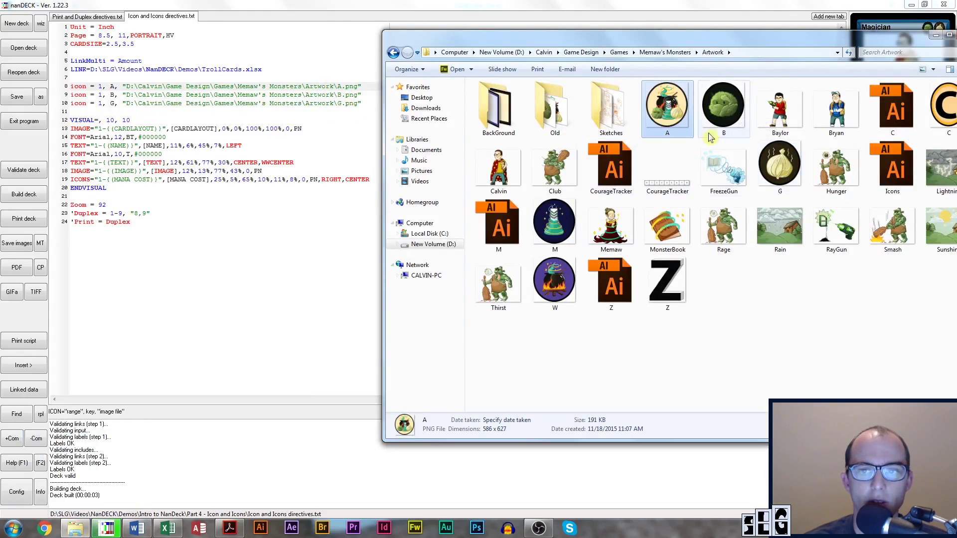
pyautogui.click(709, 112)
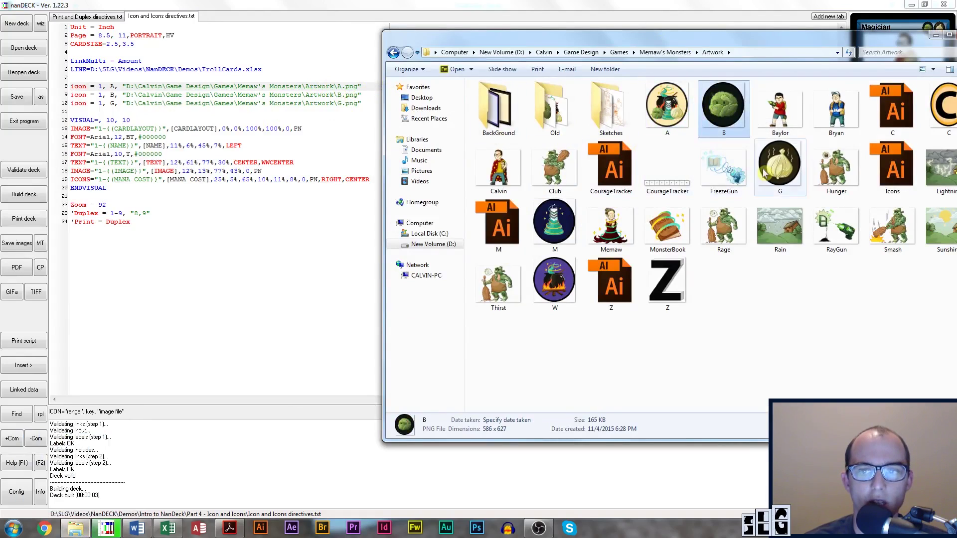
pyautogui.click(780, 165)
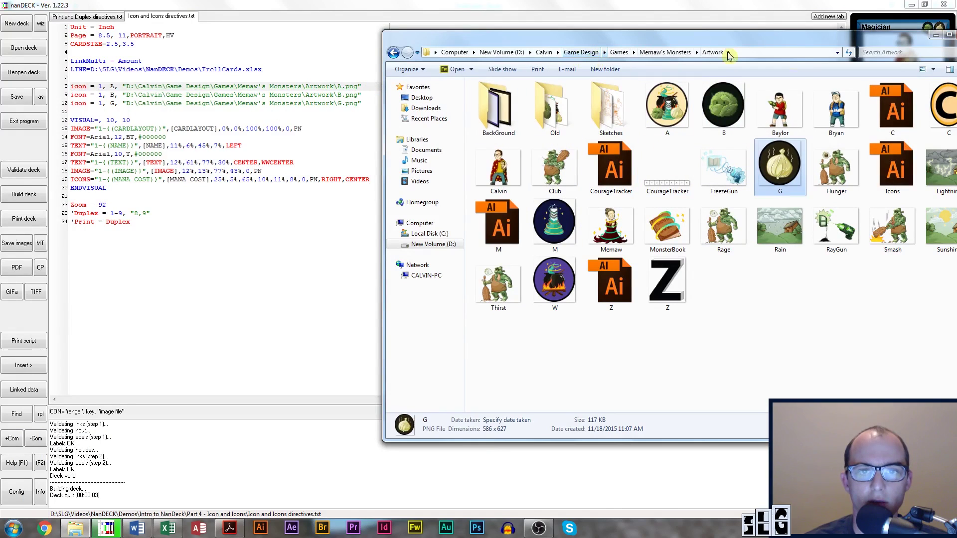
pyautogui.click(782, 53)
pyautogui.hotkey('ctrl', 'c')
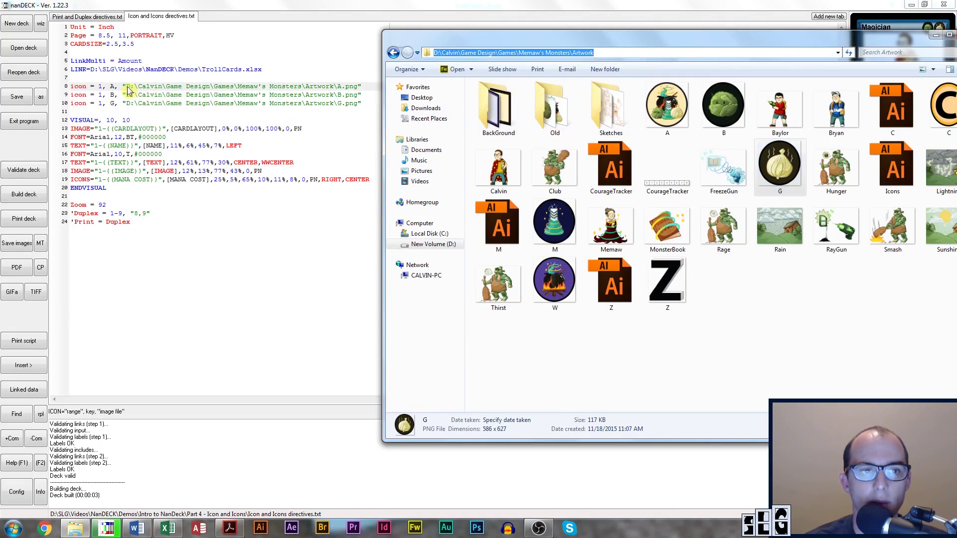
# Step: Paste the copied Artwork folder path over line 8's image path, then check the A, B and G images
pyautogui.moveTo(126, 87); pyautogui.dragTo(337, 93)
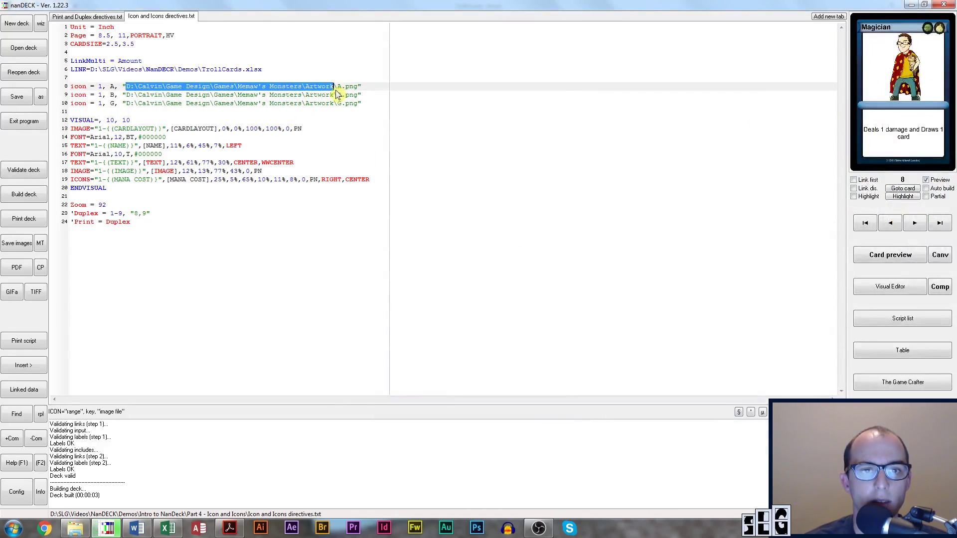
pyautogui.hotkey('ctrl', 'v')
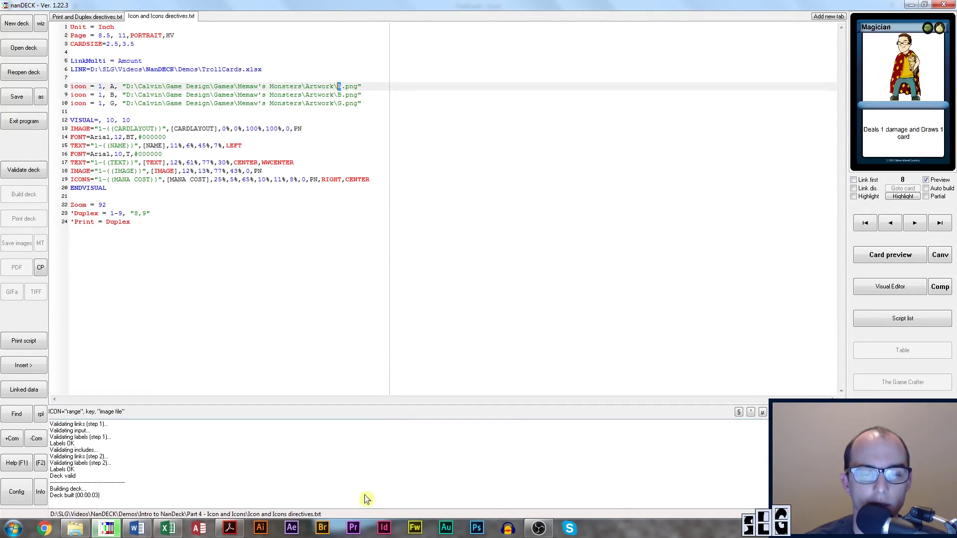
pyautogui.click(75, 528)
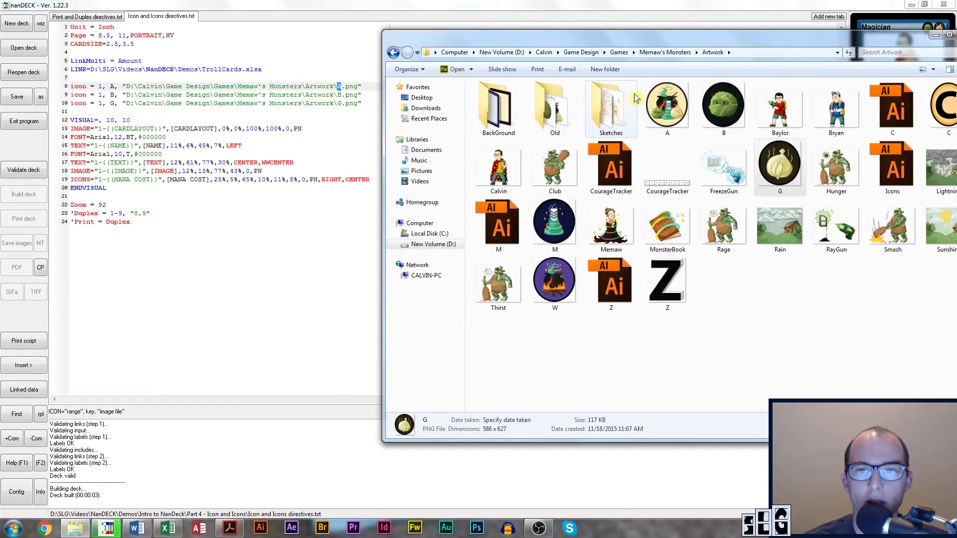
pyautogui.click(666, 125)
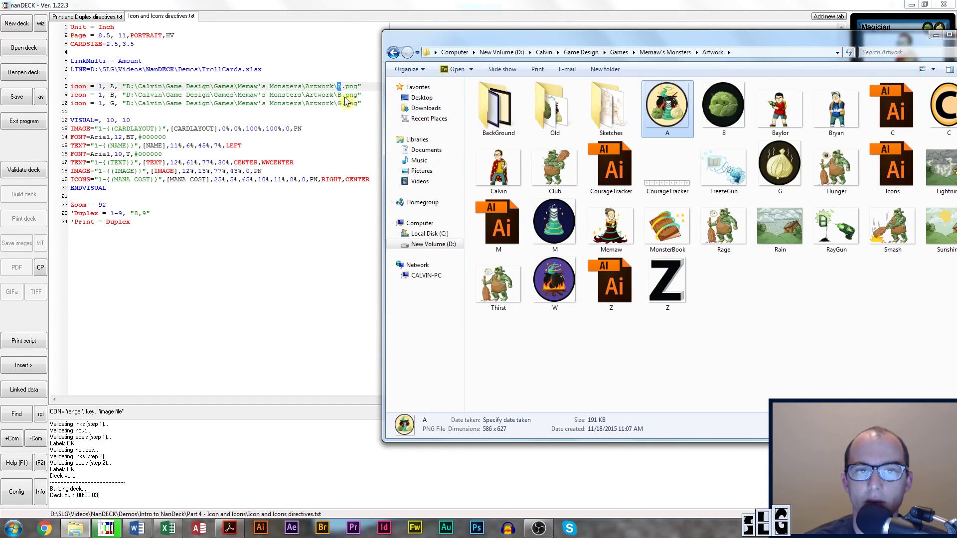
pyautogui.click(719, 112)
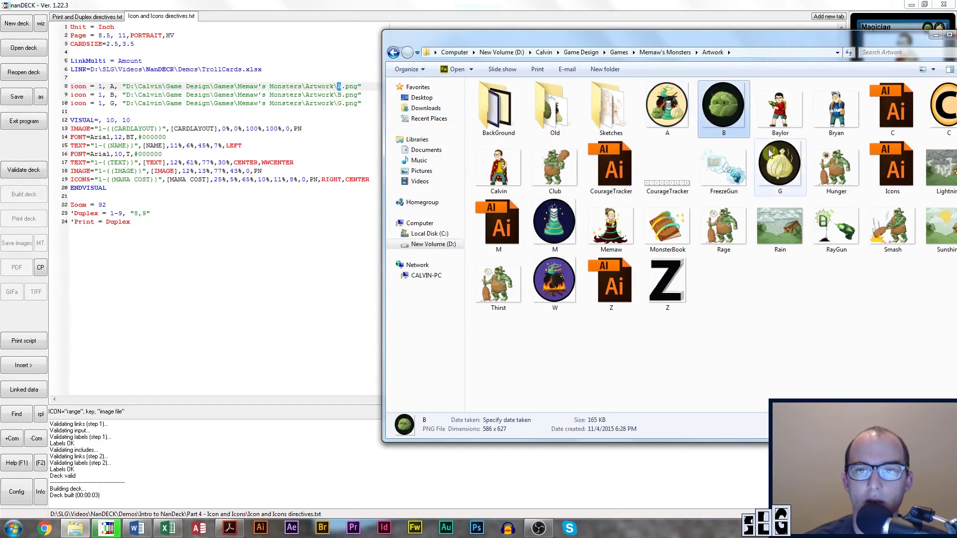
pyautogui.click(795, 185)
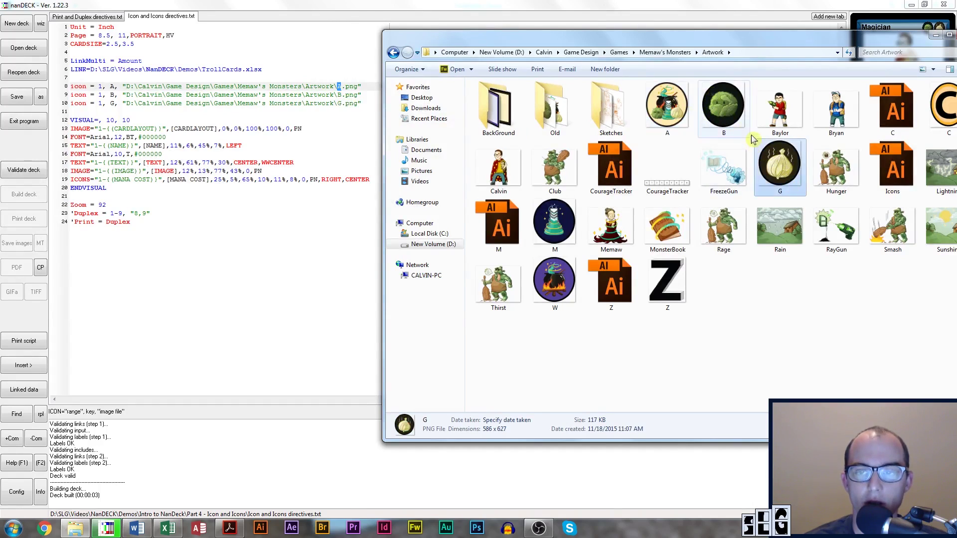
# Step: Change the first icon's key on line 8 from A to W
pyautogui.click(111, 89)
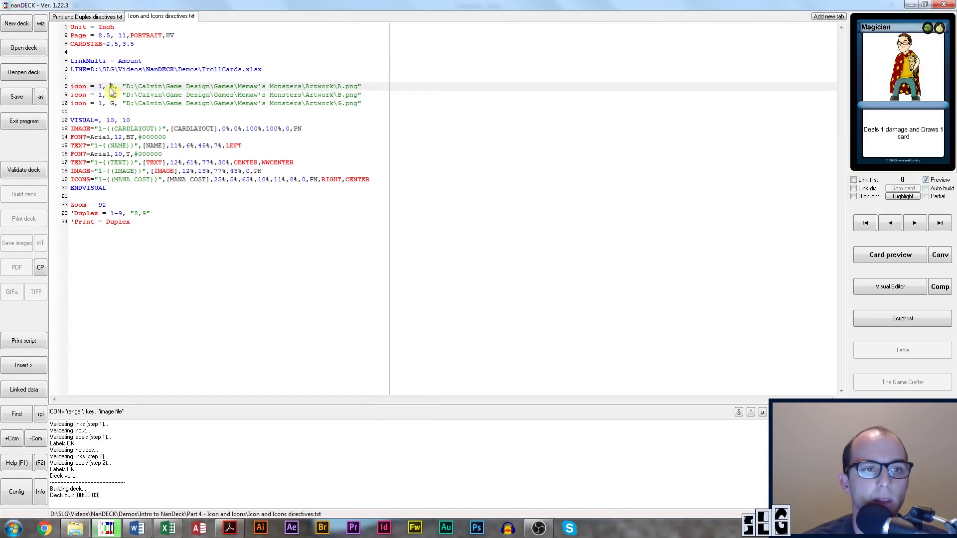
pyautogui.doubleClick(340, 88)
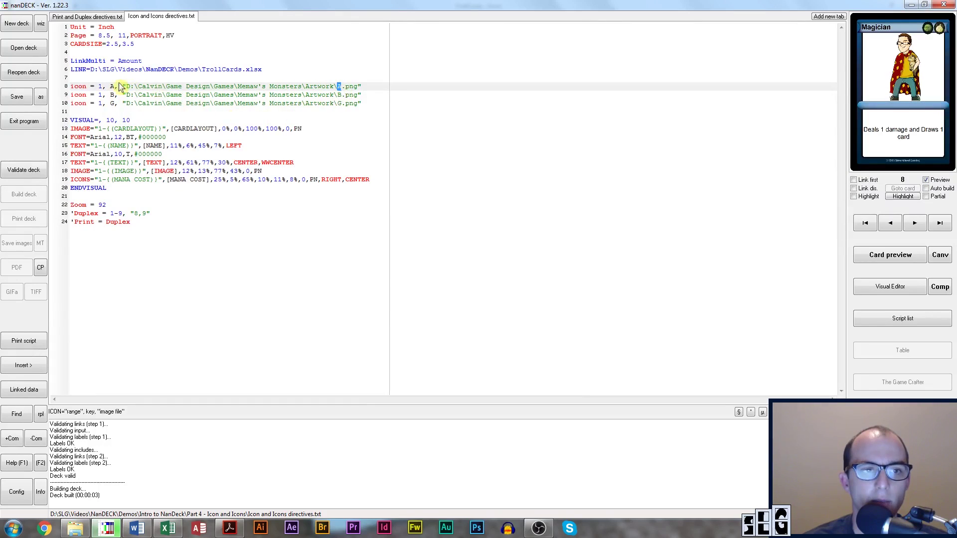
pyautogui.write('W')
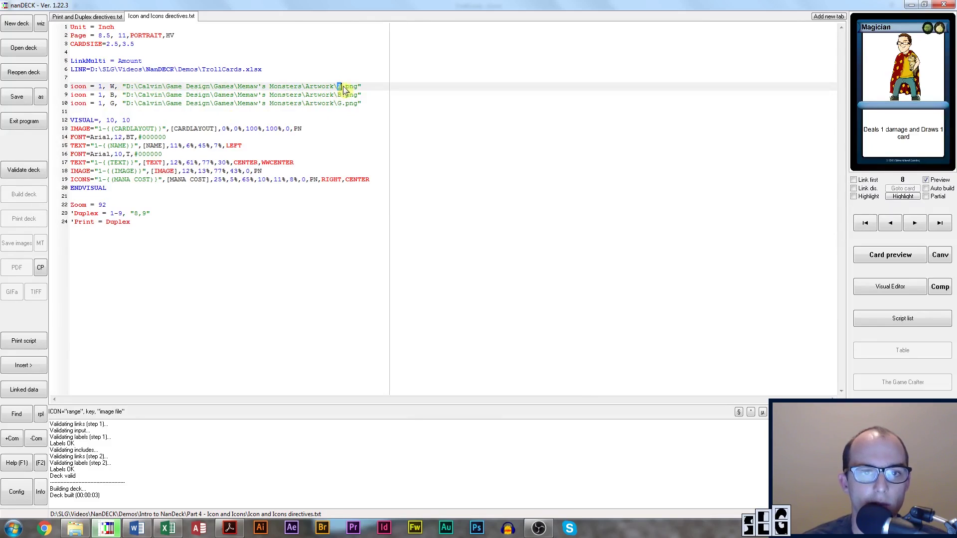
pyautogui.click(75, 528)
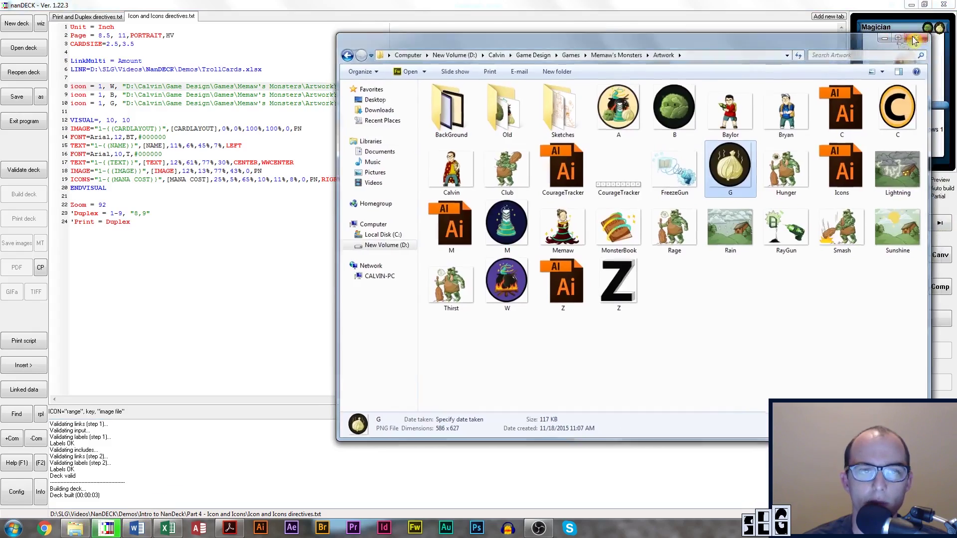
# Step: Restore the first icon's key on line 8 from W back to A
pyautogui.hotkey('alt', 'Tab')
pyautogui.doubleClick(111, 87)
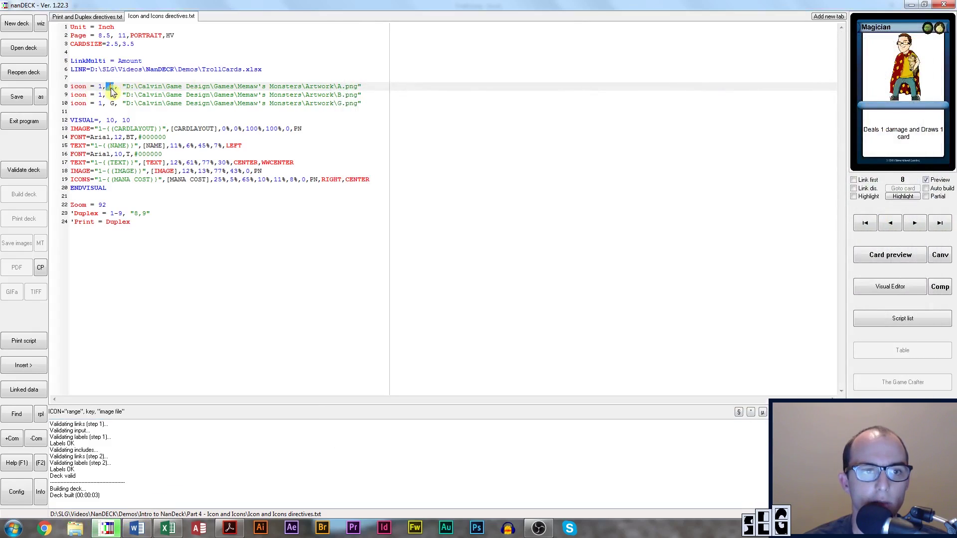
pyautogui.write('A')
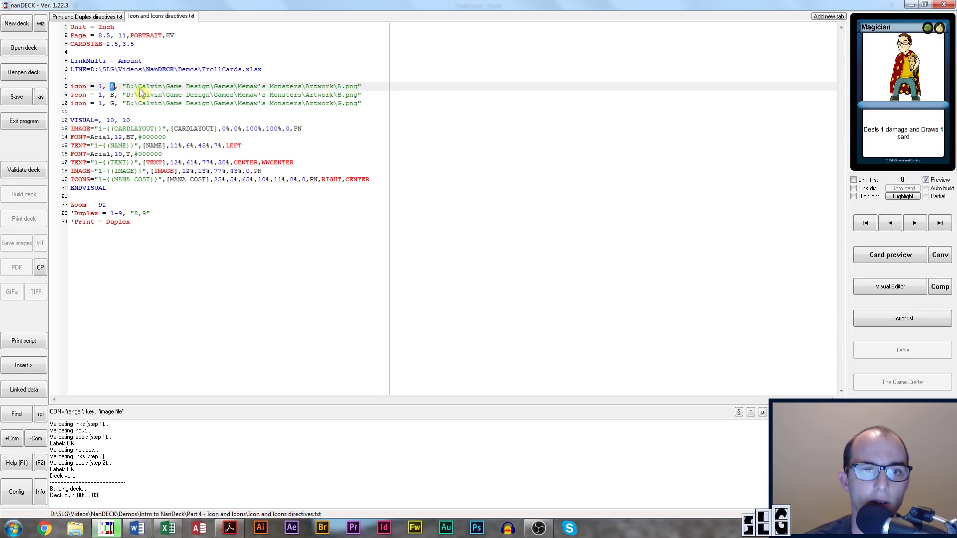
pyautogui.doubleClick(112, 87)
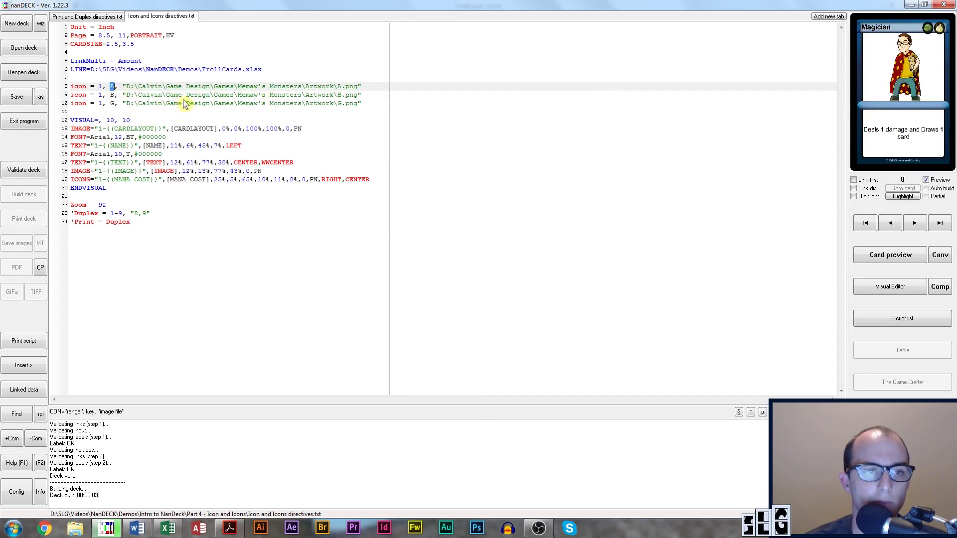
pyautogui.click(99, 105)
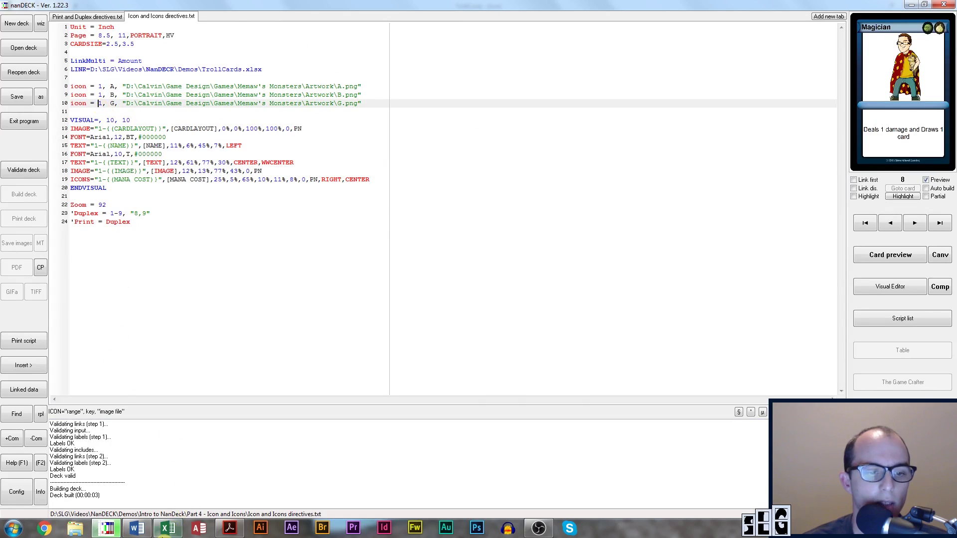
pyautogui.click(167, 529)
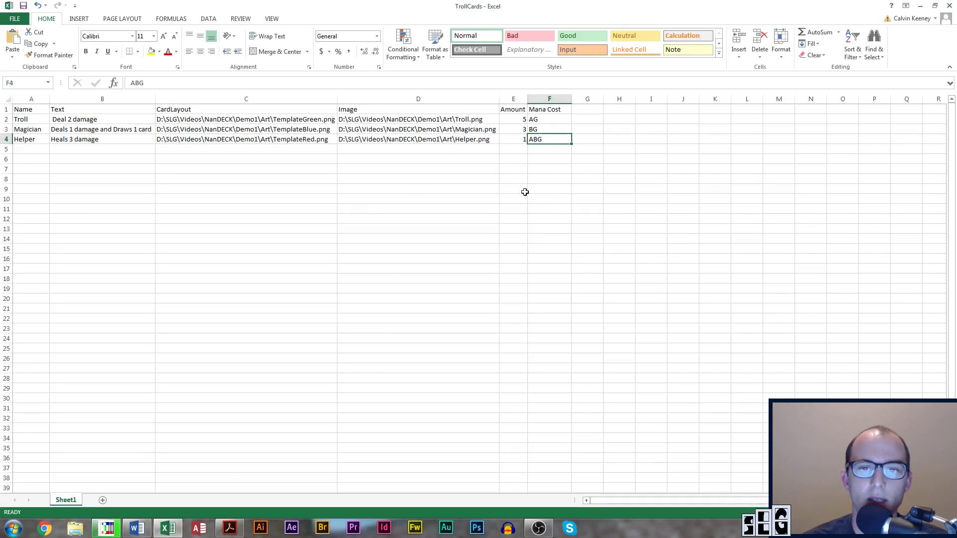
# Step: Review the Mana Cost column heading and the Troll's AG cost in the TrollCards sheet
pyautogui.click(557, 112)
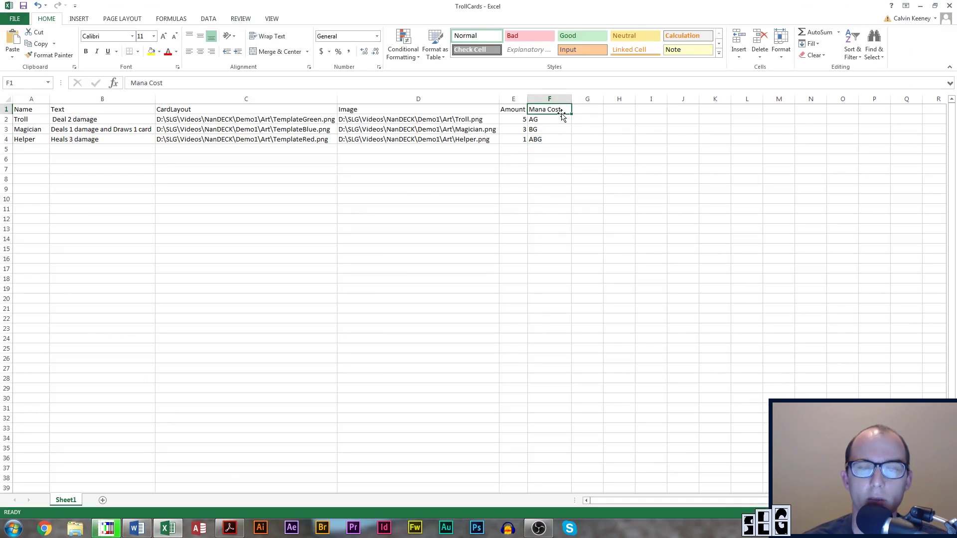
pyautogui.click(547, 120)
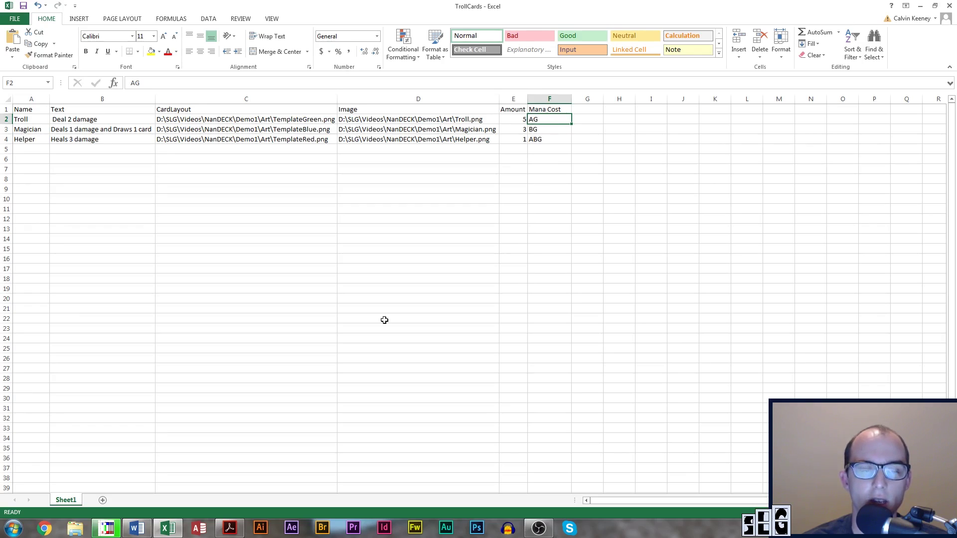
pyautogui.click(106, 528)
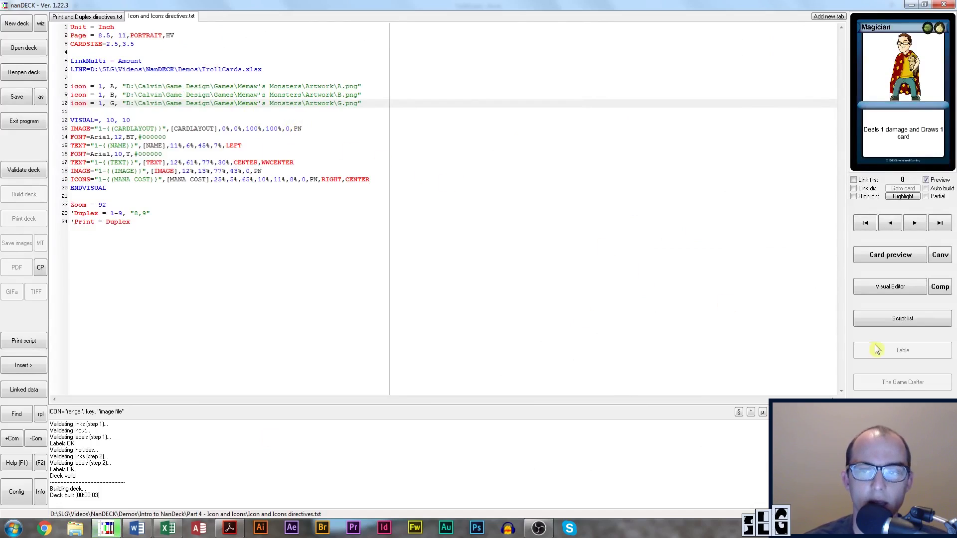
# Step: Show the ICONS command settings in the Visual Editor: [MANA COST] keys, right-aligned at 25%/5%
pyautogui.click(885, 293)
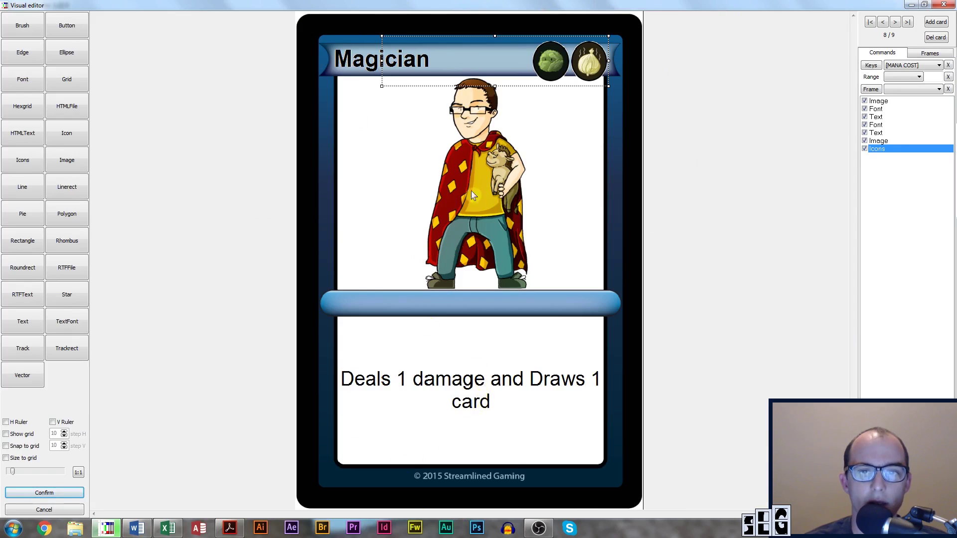
pyautogui.doubleClick(892, 150)
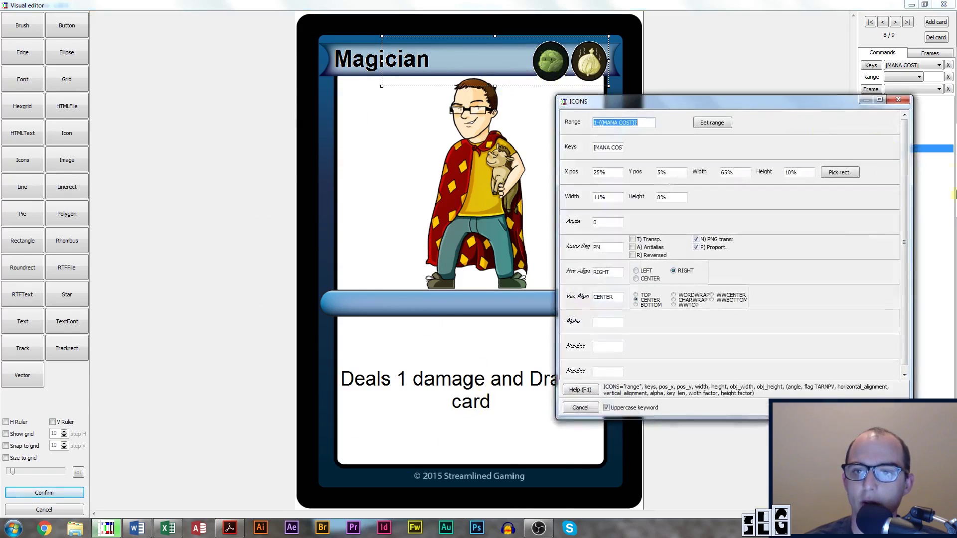
# Step: Insert the [MANA COST] data label into the ICONS Keys field after checking its spreadsheet values
pyautogui.doubleClick(612, 150)
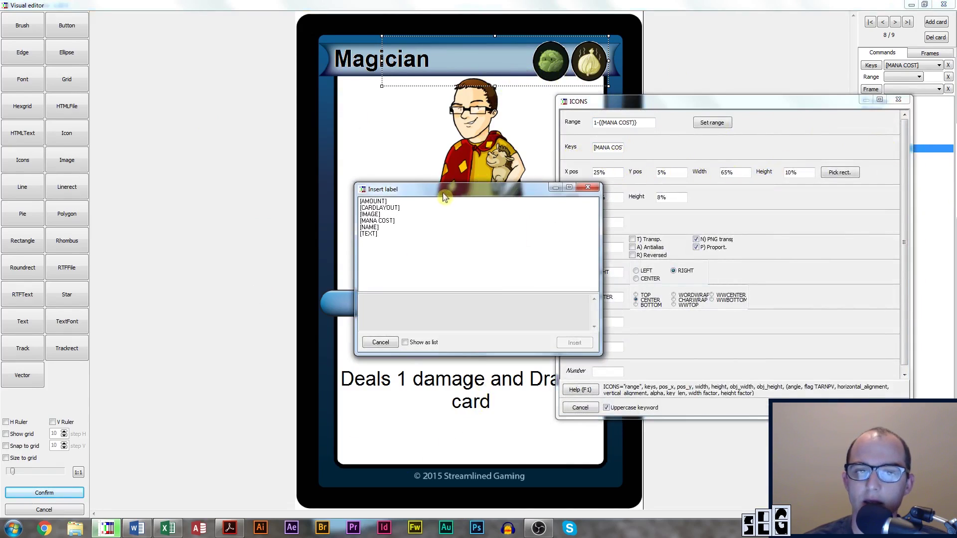
pyautogui.click(388, 220)
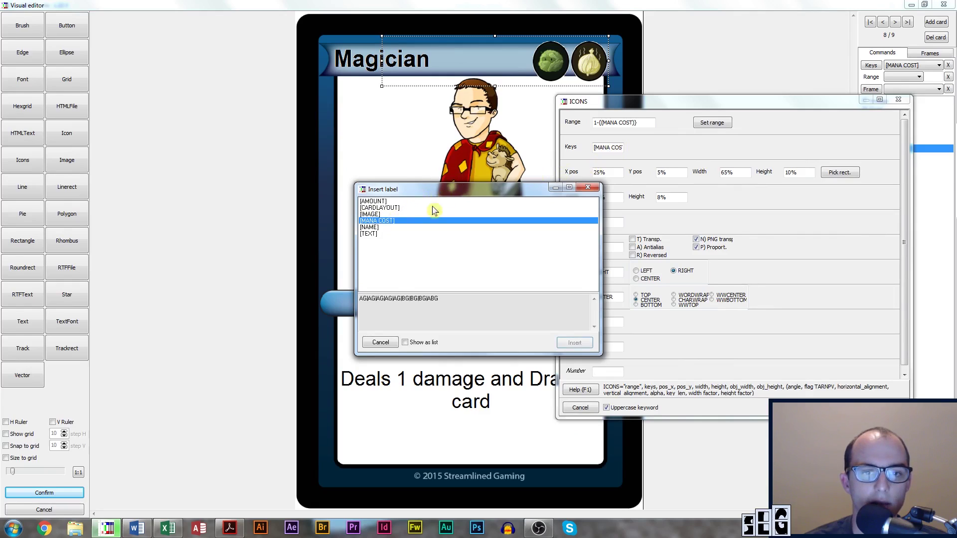
pyautogui.click(169, 529)
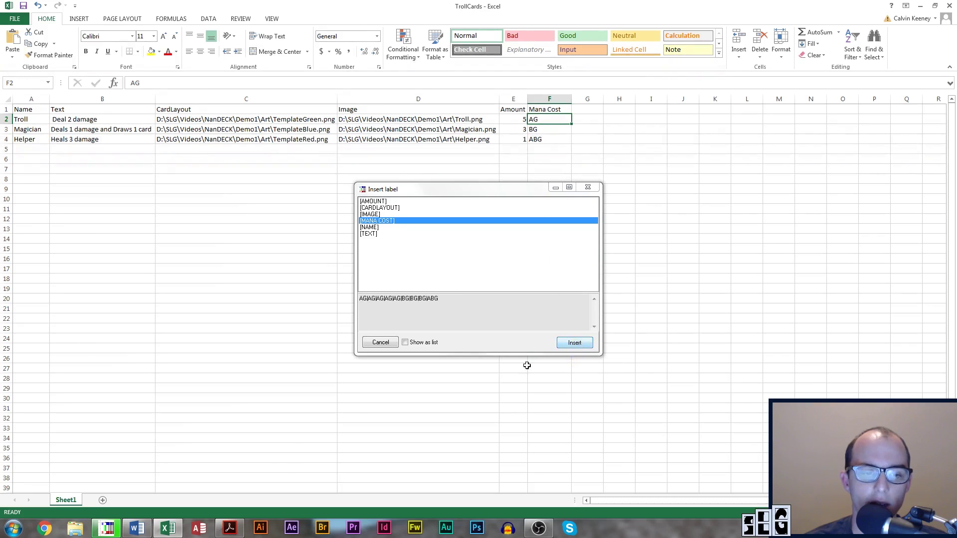
pyautogui.click(119, 528)
pyautogui.click(574, 342)
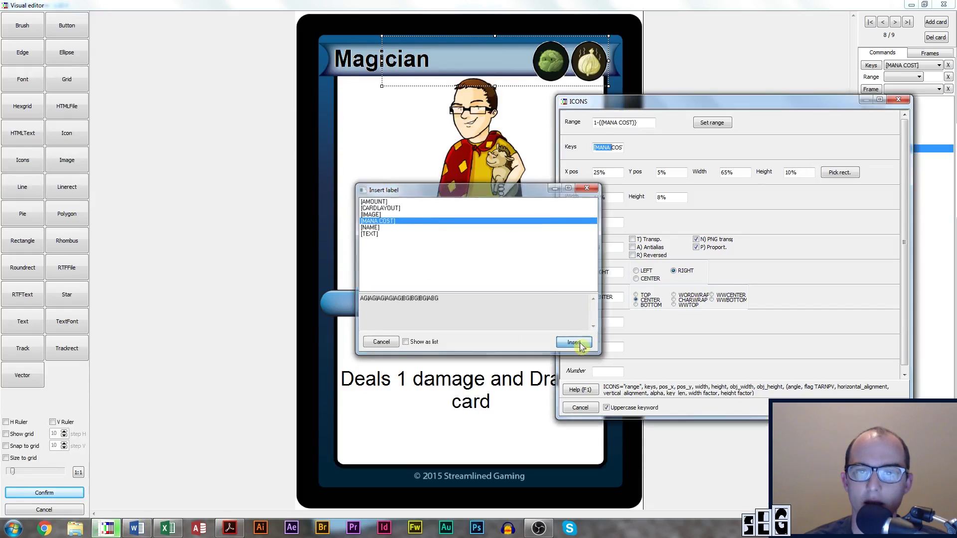
pyautogui.click(601, 147)
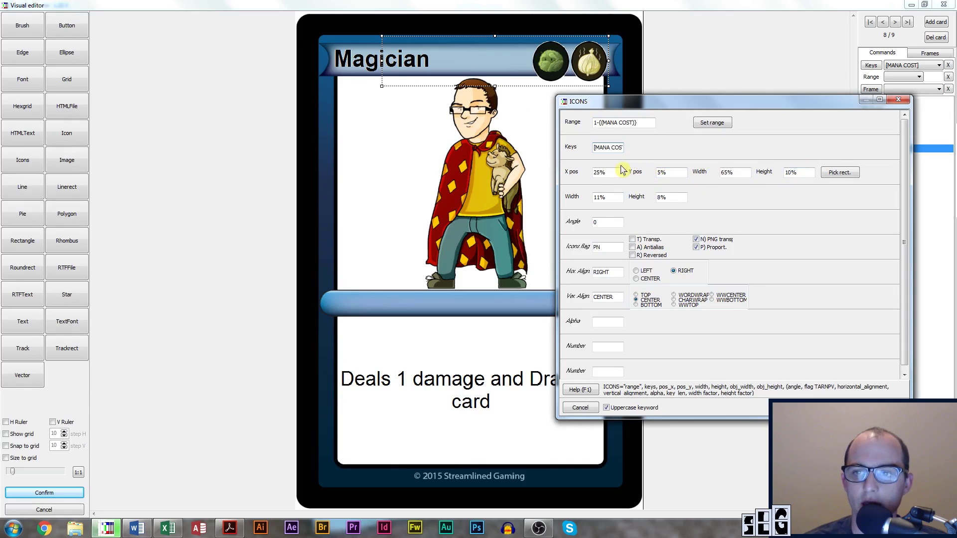
pyautogui.moveTo(600, 199); pyautogui.dragTo(593, 201)
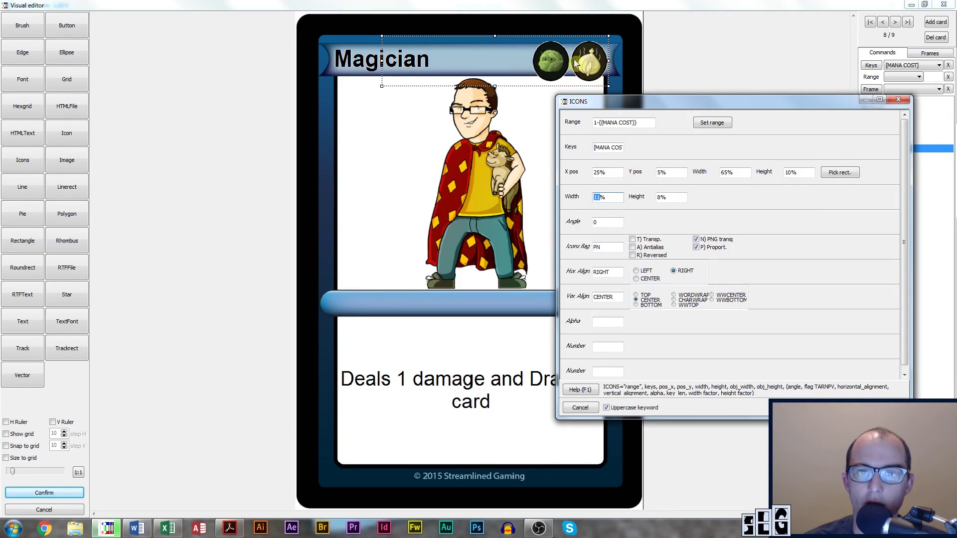
pyautogui.doubleClick(603, 198)
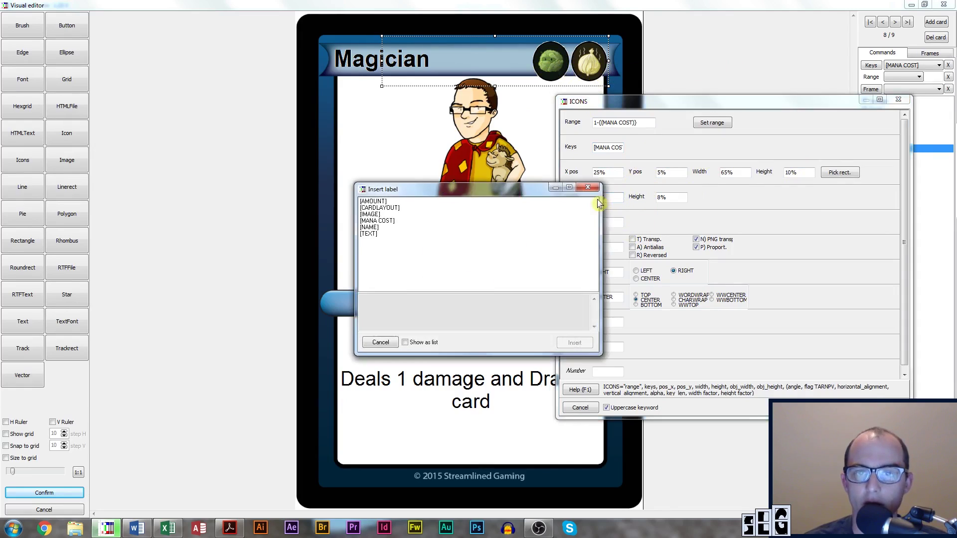
pyautogui.click(588, 187)
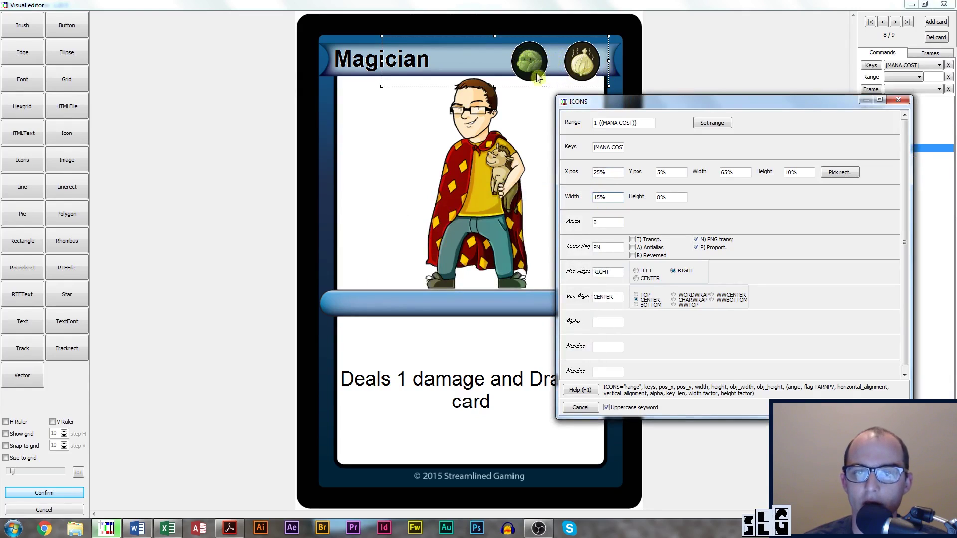
pyautogui.press('BackSpace')
pyautogui.write('1')
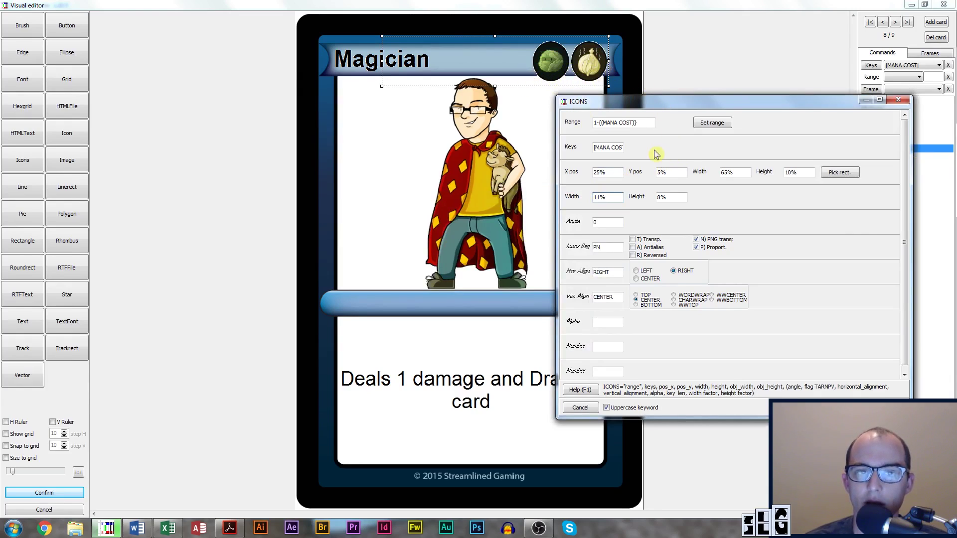
pyautogui.doubleClick(660, 198)
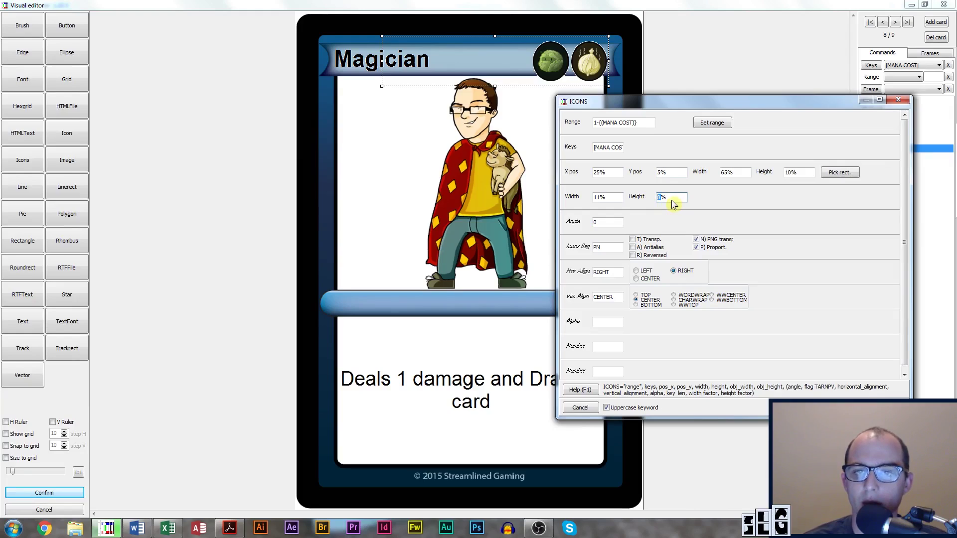
pyautogui.write('72')
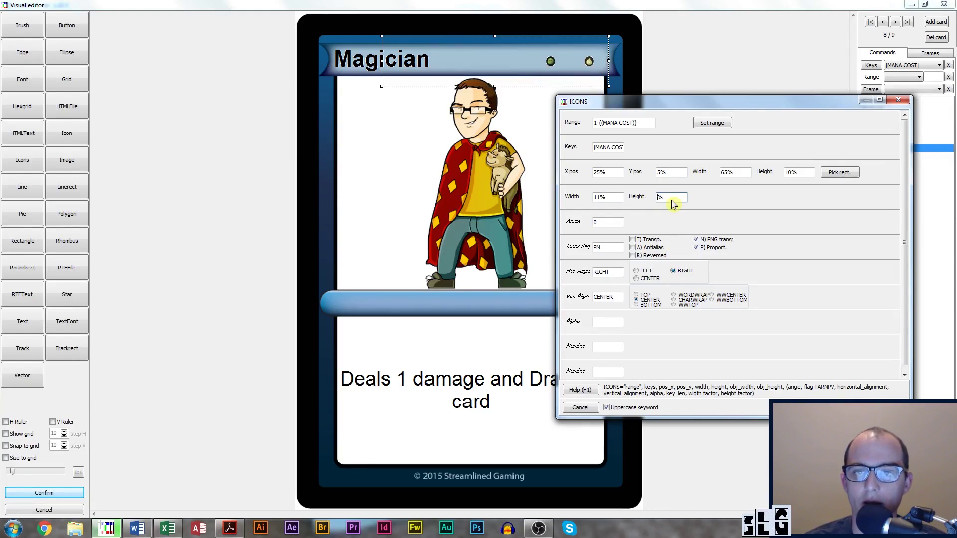
pyautogui.write('8')
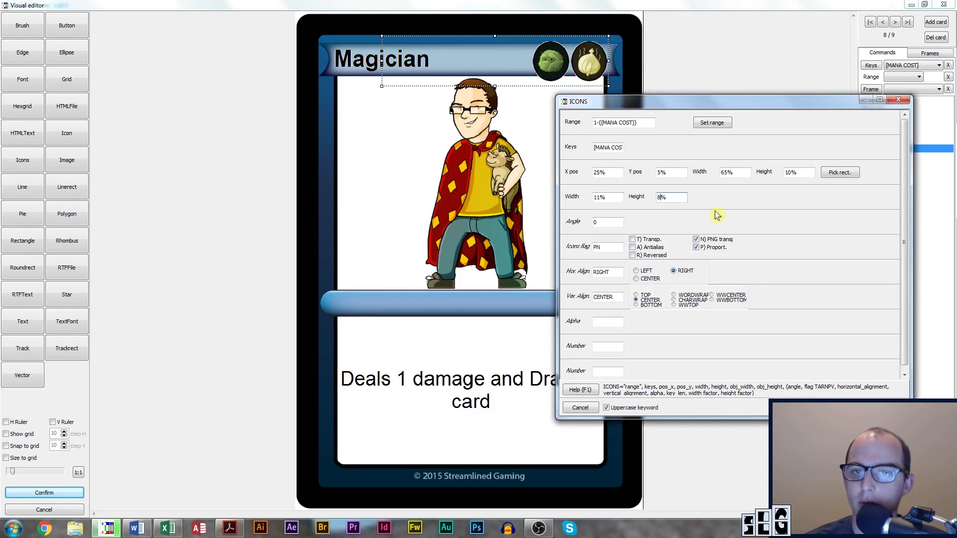
# Step: Try the icons' transparency, proportional sizing and 5% height, settling on 8% height, transparent and proportional
pyautogui.click(695, 240)
pyautogui.click(695, 240)
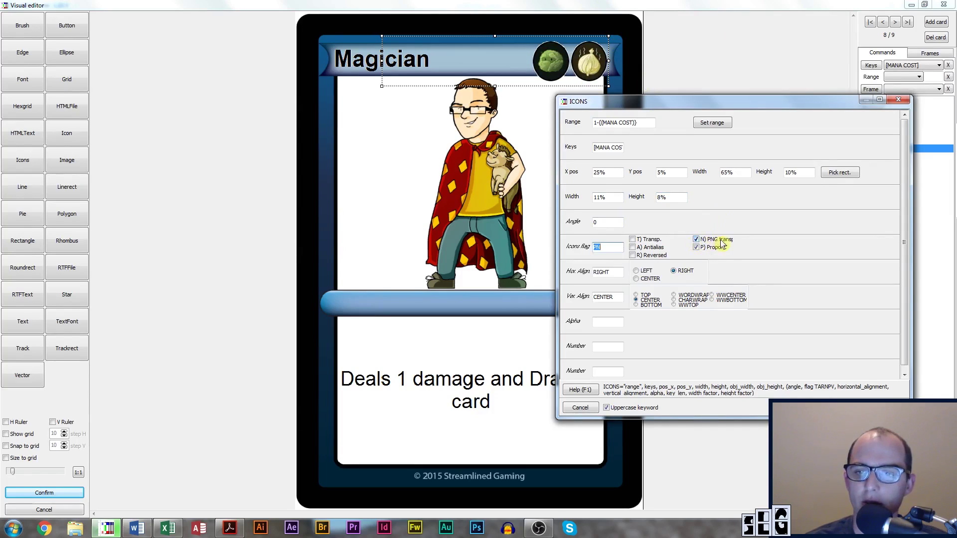
pyautogui.click(696, 248)
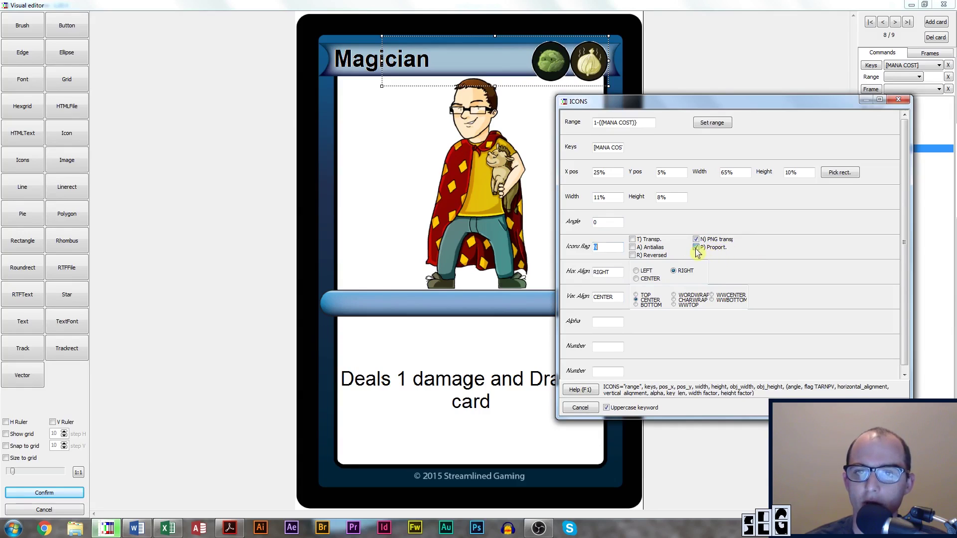
pyautogui.doubleClick(662, 197)
pyautogui.write('5')
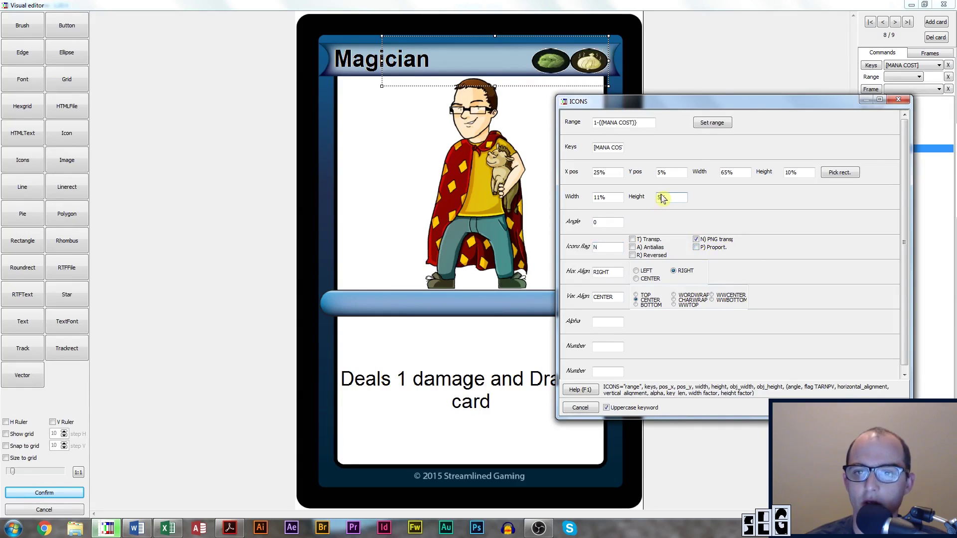
pyautogui.write('%')
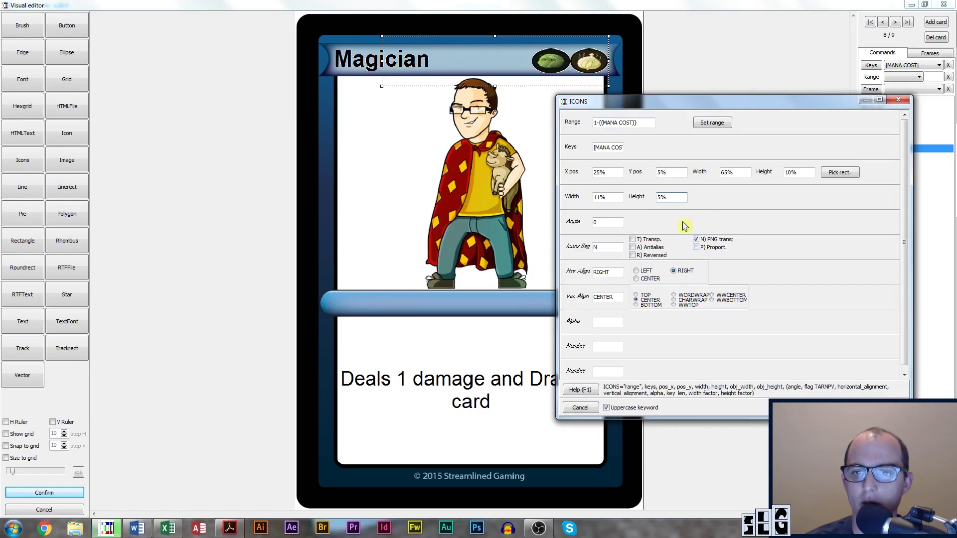
pyautogui.doubleClick(663, 197)
pyautogui.write('8%')
pyautogui.click(696, 247)
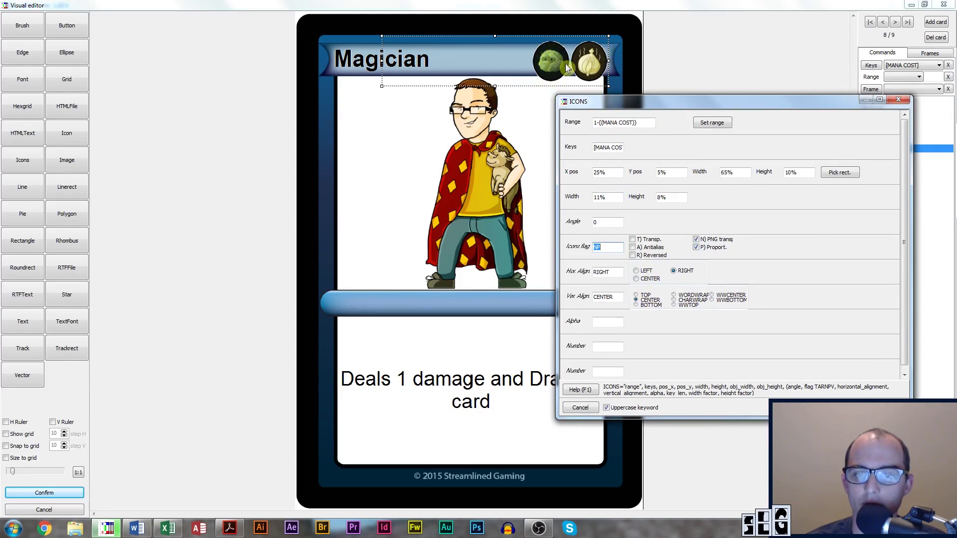
# Step: Commit the icons line to the script, validate and build the deck, and enlarge the Magician card preview
pyautogui.click(879, 407)
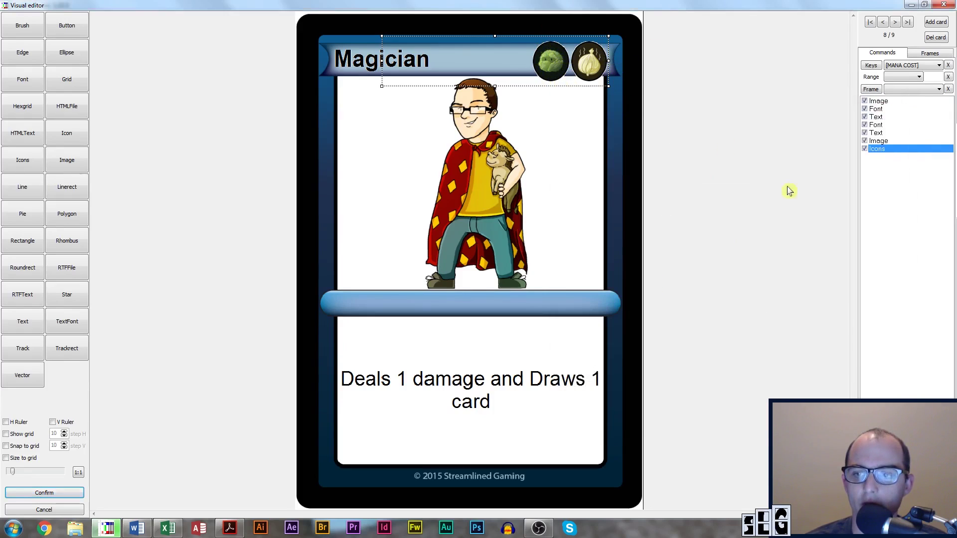
pyautogui.click(44, 492)
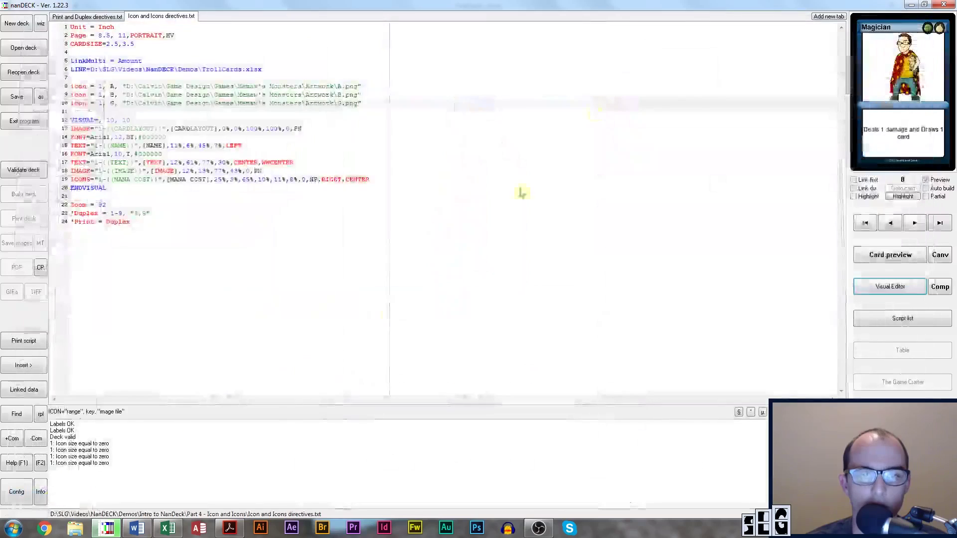
pyautogui.click(22, 170)
pyautogui.click(30, 196)
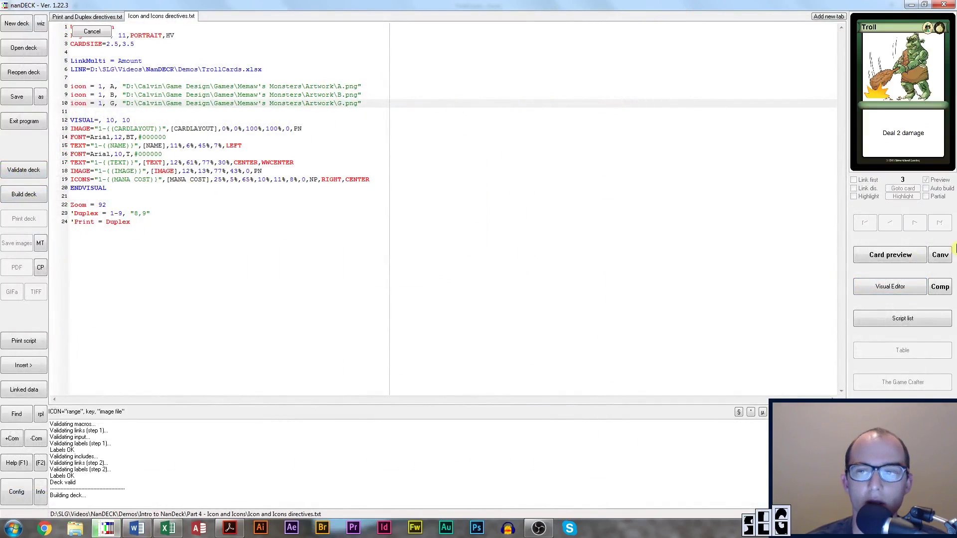
pyautogui.click(892, 256)
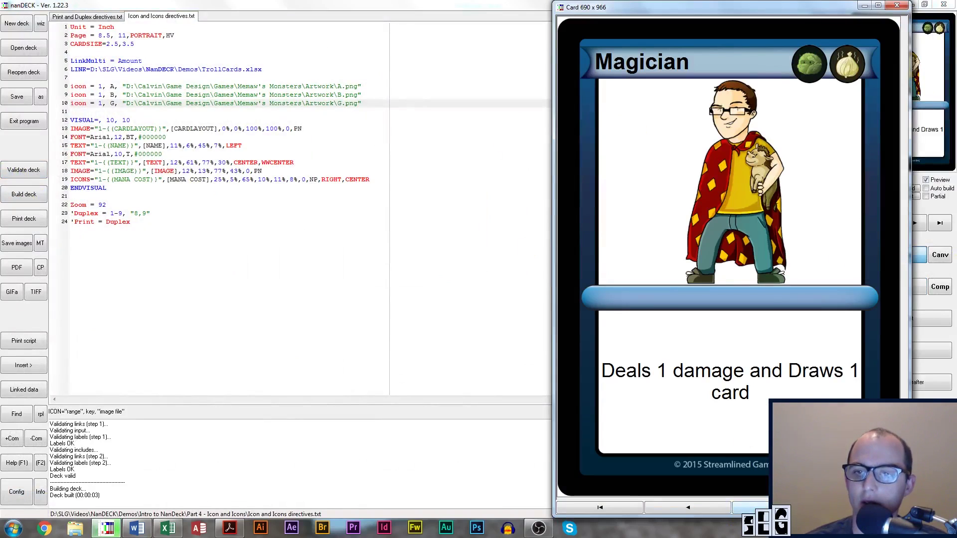
# Step: Compare the cards from the Troll to the Helper against the spreadsheet's Mana Cost column
pyautogui.click(735, 510)
pyautogui.click(732, 509)
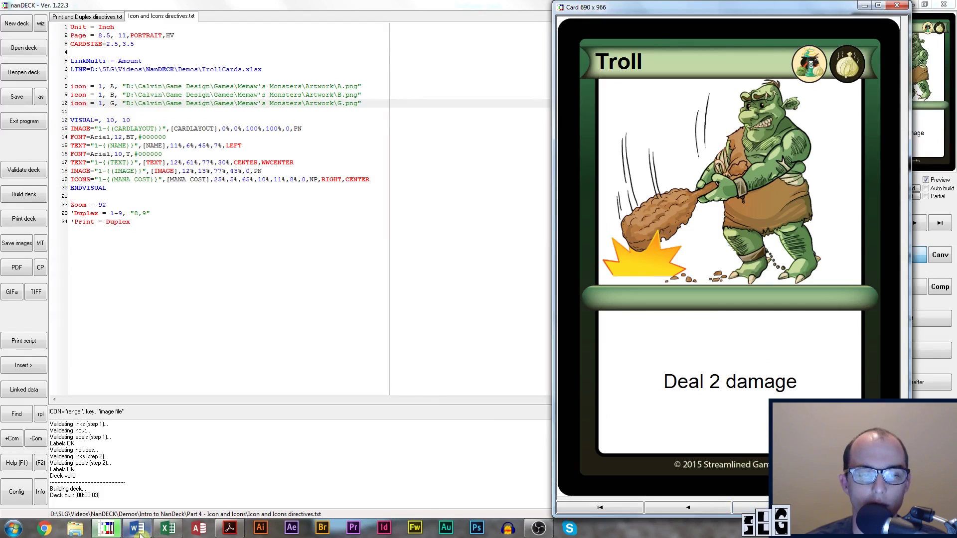
pyautogui.click(166, 533)
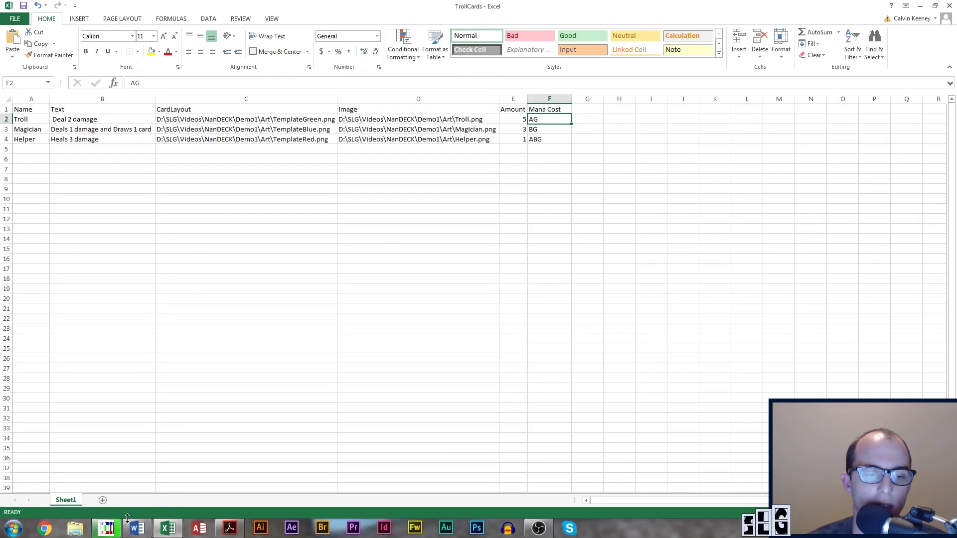
pyautogui.click(106, 528)
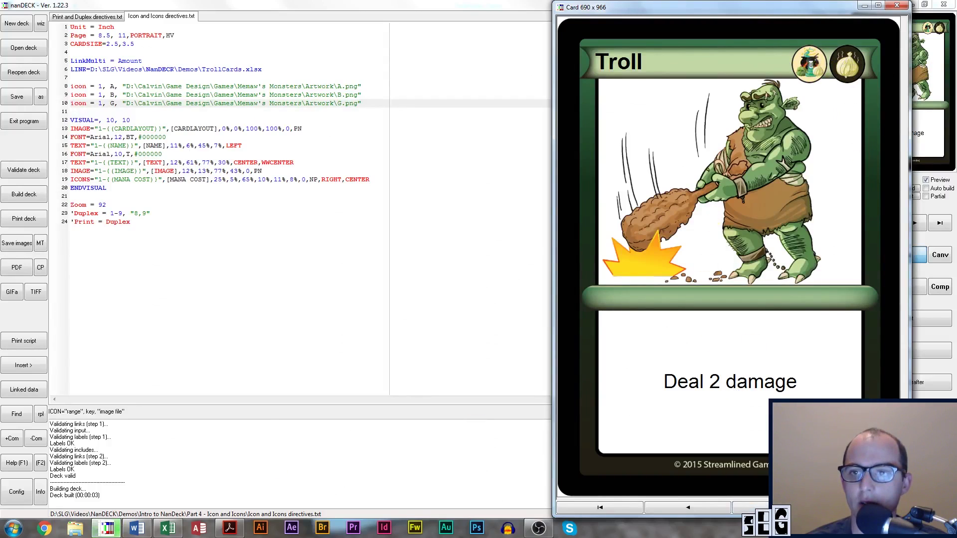
pyautogui.scroll(-1, 773, 183)
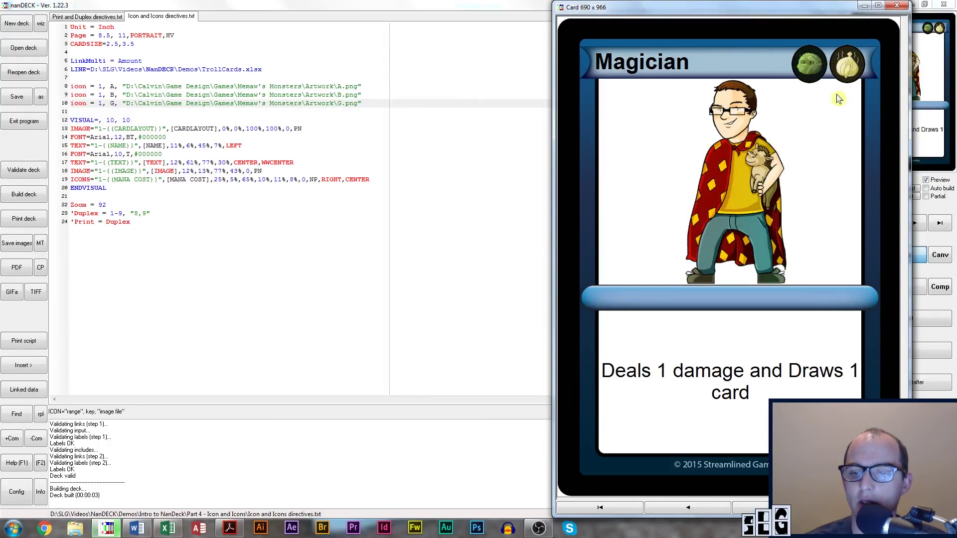
pyautogui.scroll(-1, 792, 320)
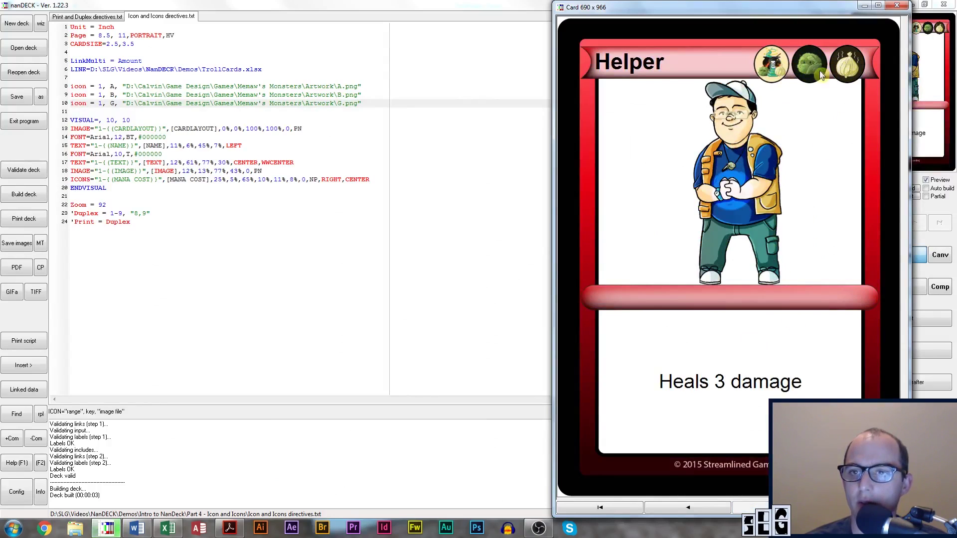